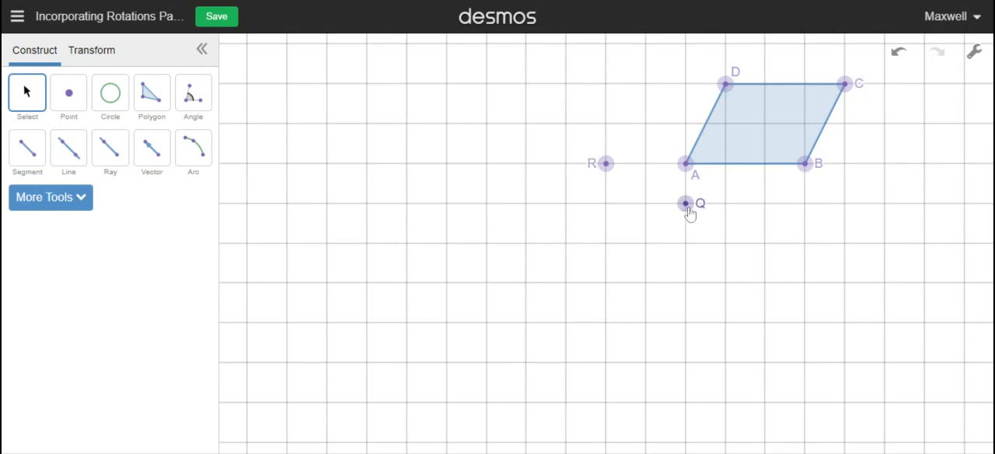
# Delete the existing 180° rotation and define a new rotation centred on point Q
pyautogui.click(75, 52)
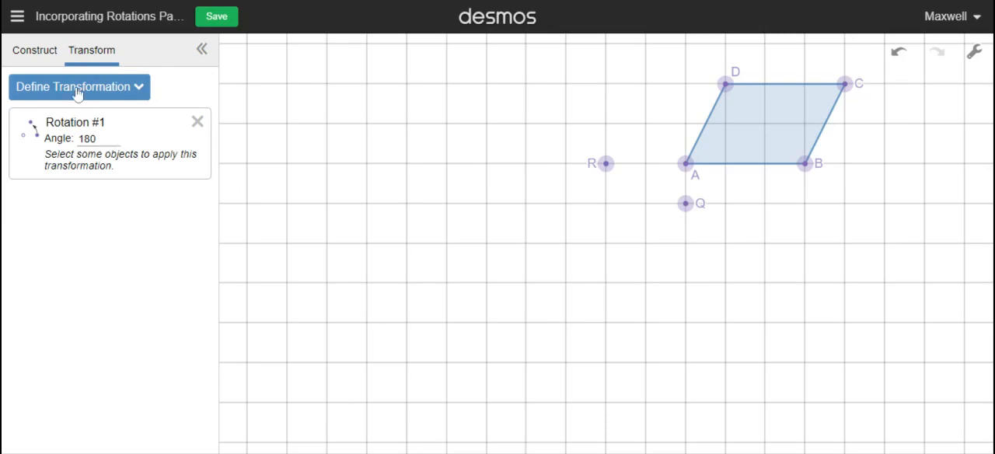
pyautogui.click(197, 121)
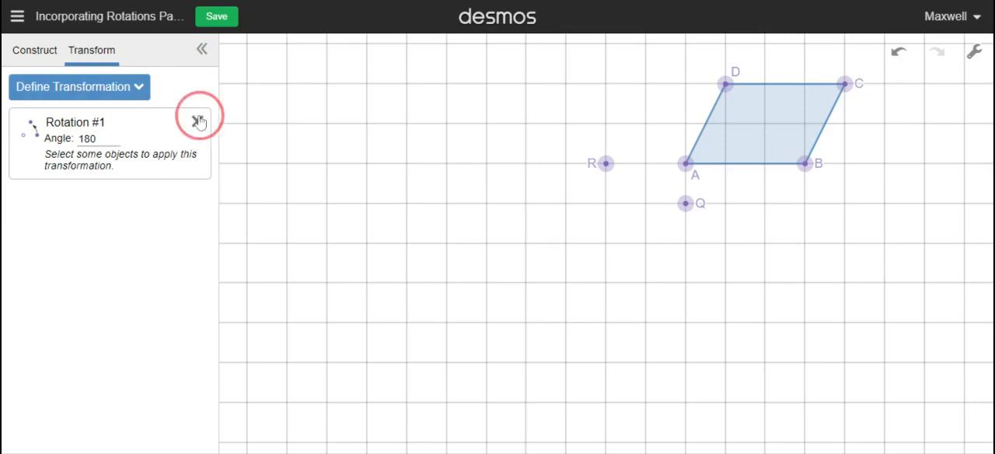
pyautogui.click(85, 91)
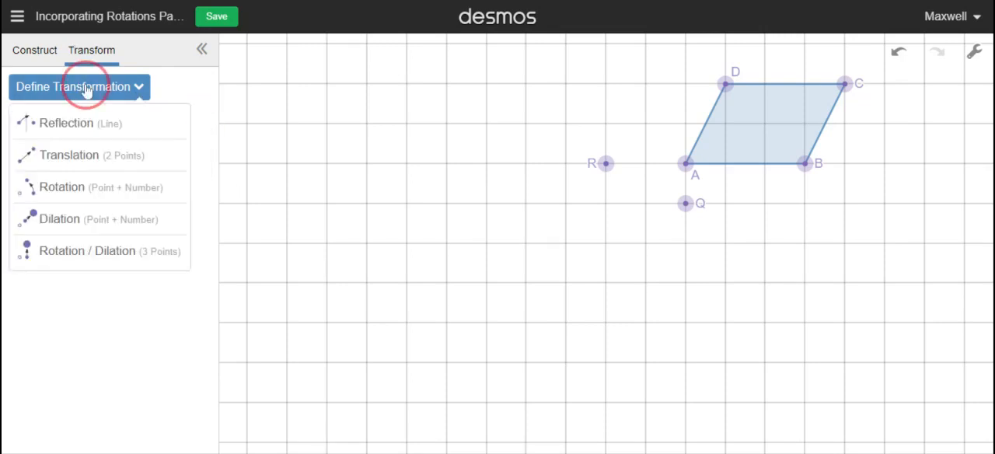
pyautogui.click(74, 187)
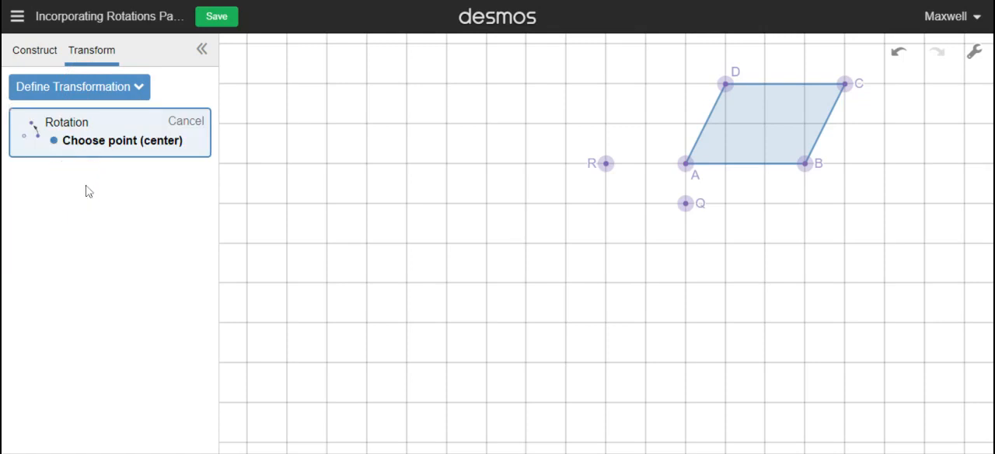
pyautogui.click(685, 205)
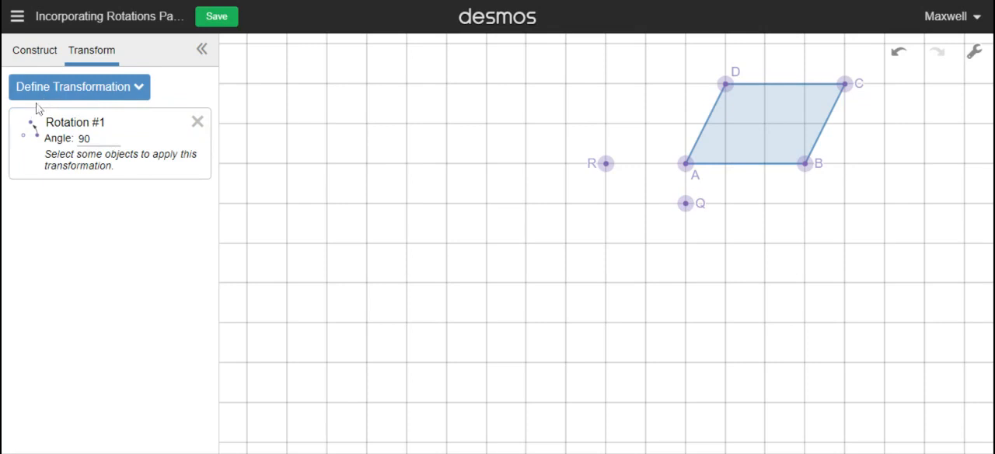
# Set the angle of the rotation about Q to 270 and apply it to parallelogram ABCD
pyautogui.moveTo(90, 138); pyautogui.dragTo(73, 141)
pyautogui.click(773, 138)
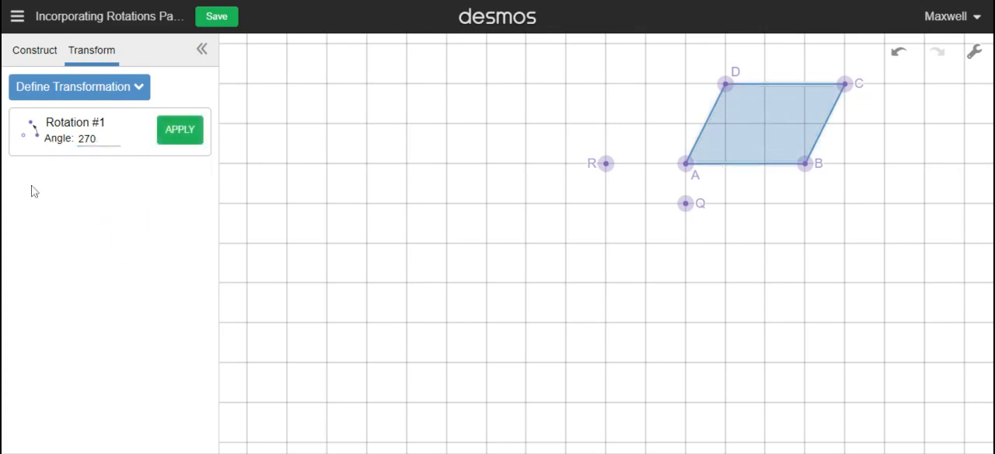
pyautogui.click(181, 133)
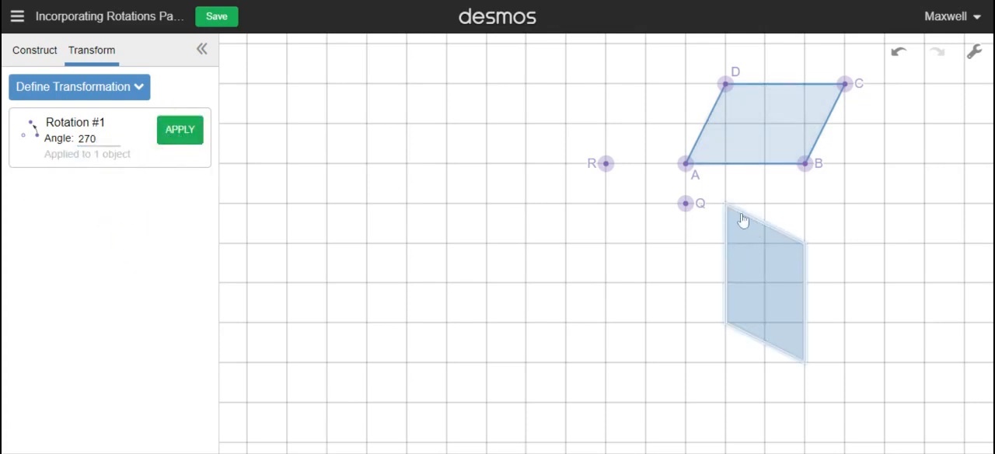
# Place points on all four vertices of the rotated parallelogram below ABCD
pyautogui.click(25, 51)
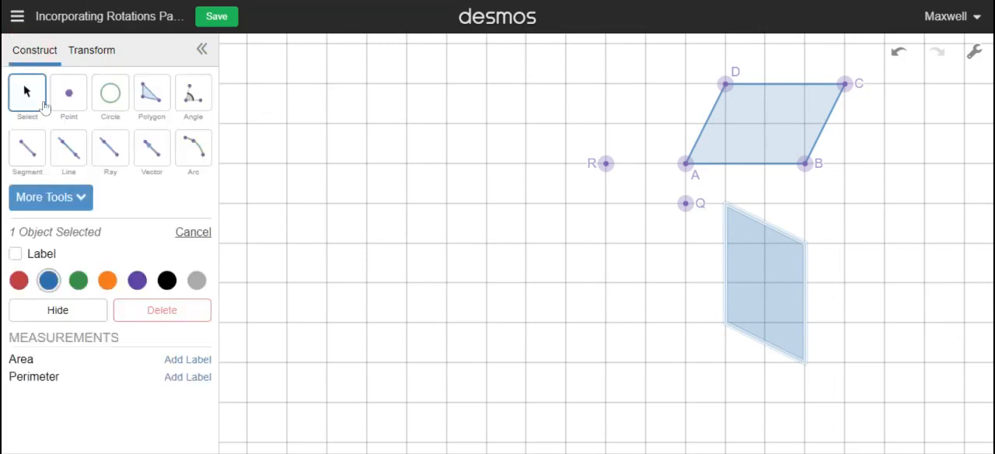
pyautogui.click(74, 96)
pyautogui.click(725, 203)
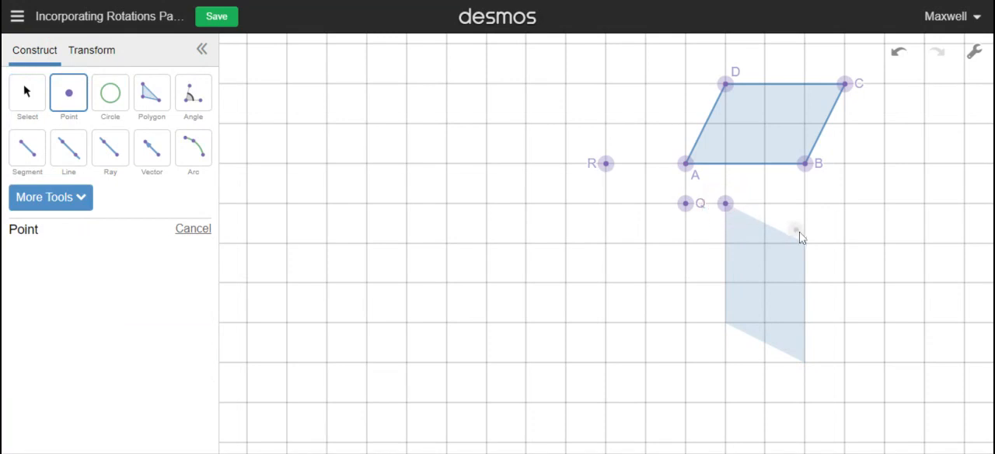
pyautogui.click(804, 243)
pyautogui.click(804, 363)
pyautogui.click(725, 323)
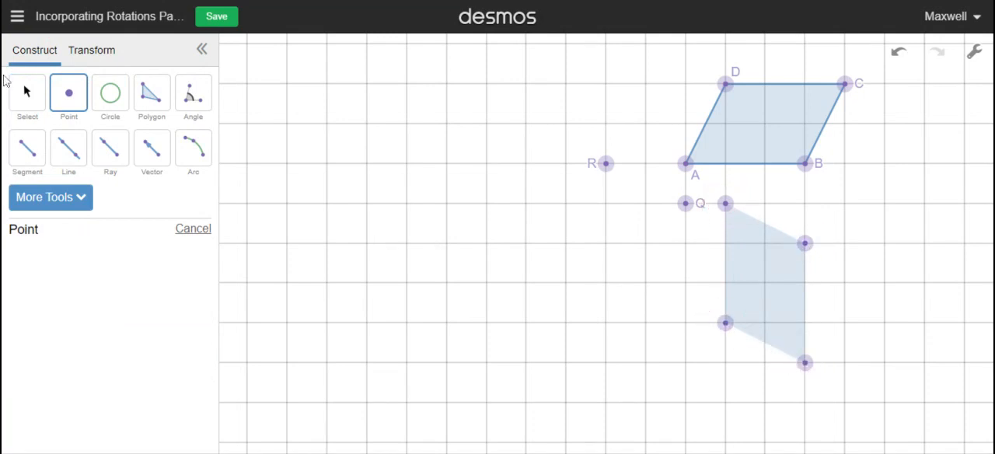
# Label the image vertex just beside Q as A' and the vertex directly below it as B'
pyautogui.click(22, 91)
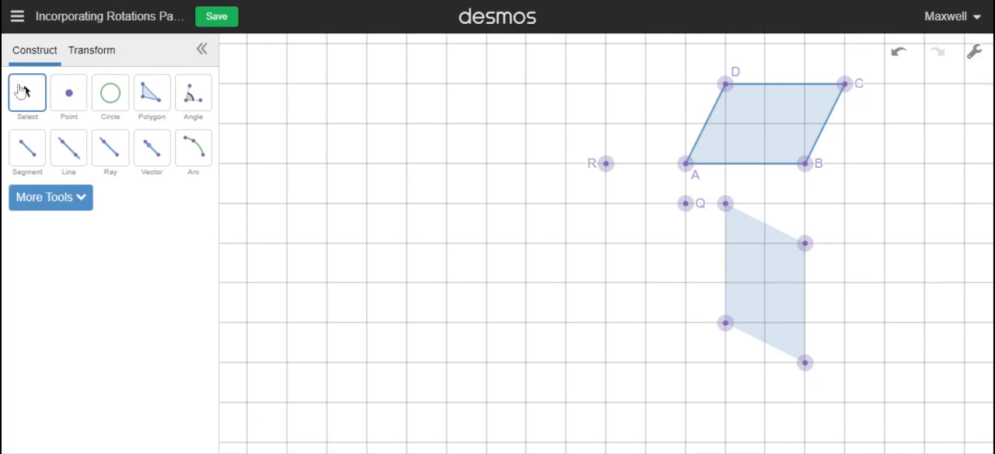
pyautogui.click(727, 205)
pyautogui.click(17, 254)
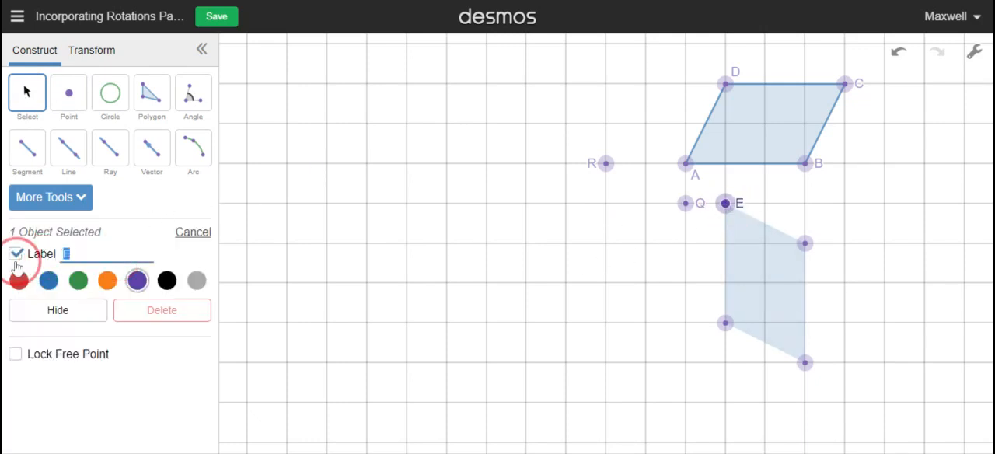
pyautogui.write("A'")
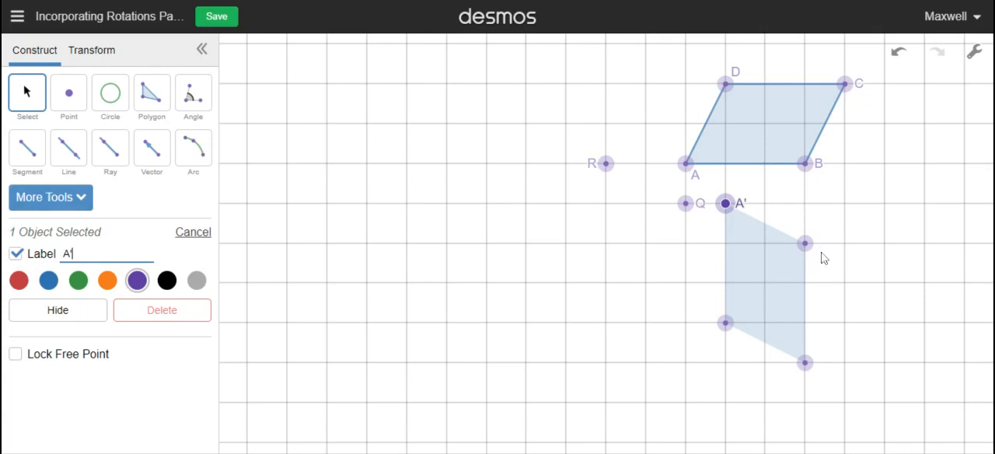
pyautogui.click(725, 324)
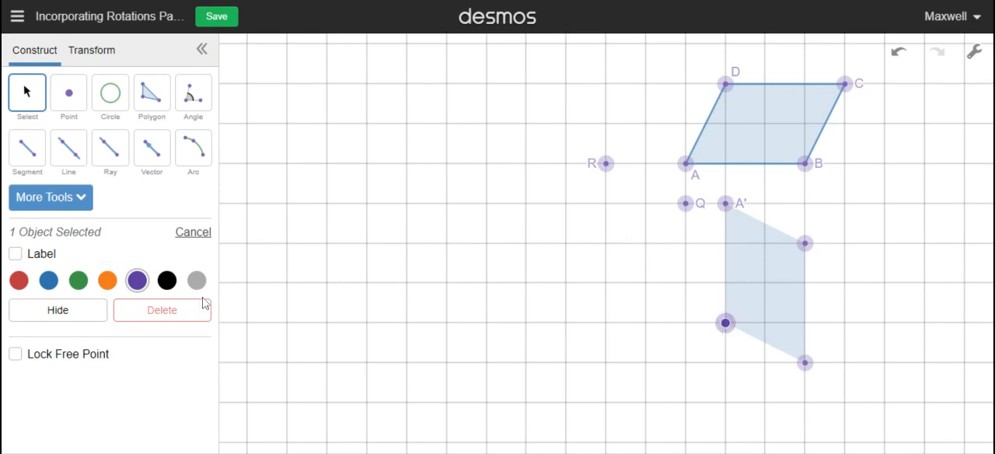
pyautogui.click(16, 254)
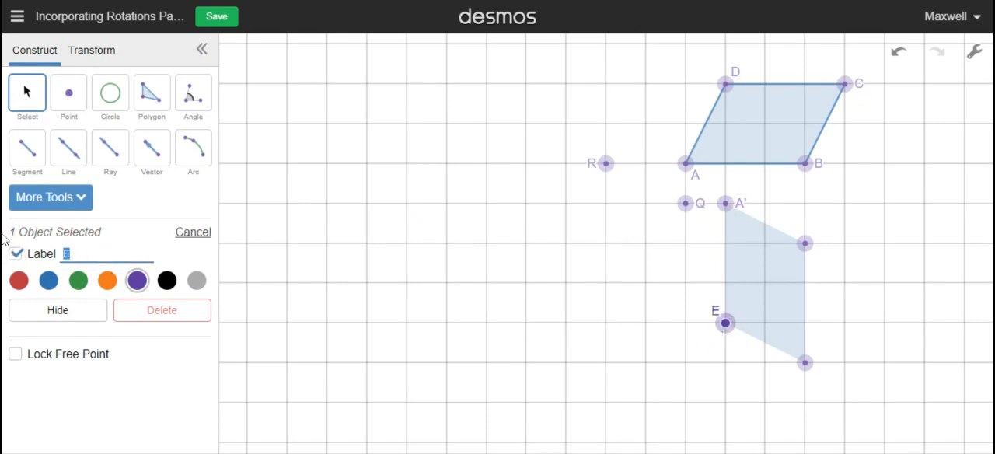
# Label the lowest vertex of the same image C' and the vertex directly above it D'
pyautogui.click(805, 361)
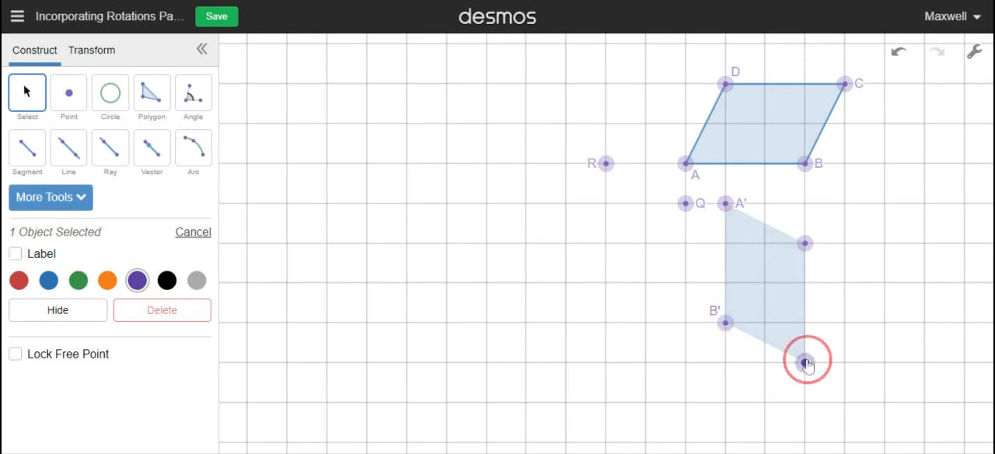
pyautogui.click(49, 258)
pyautogui.click(62, 254)
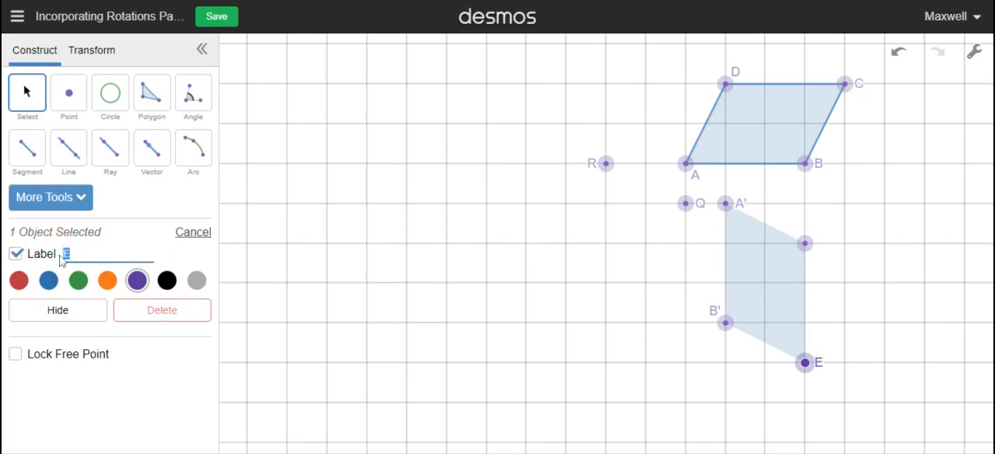
pyautogui.click(805, 243)
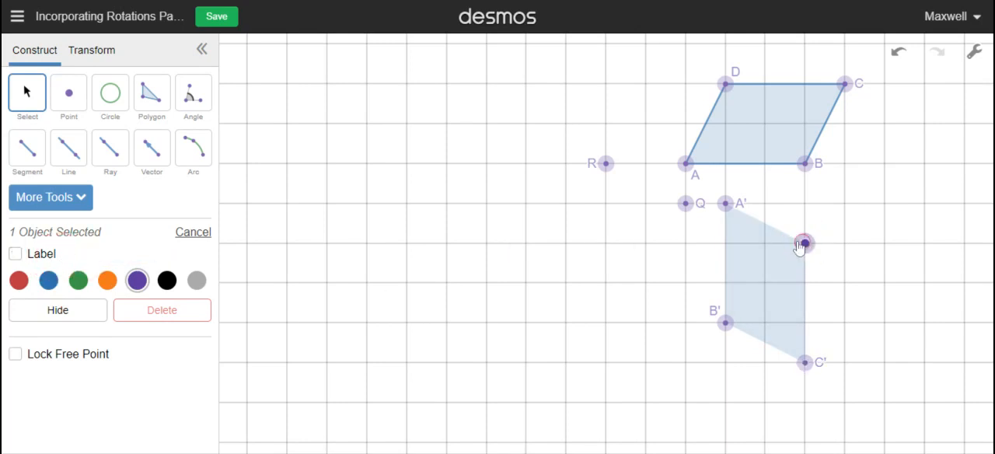
pyautogui.click(36, 254)
pyautogui.click(78, 253)
pyautogui.write('D')
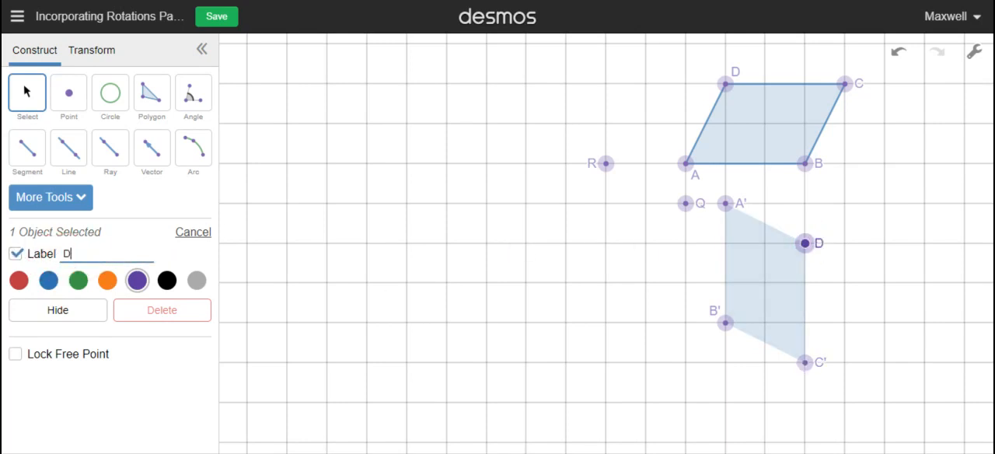
pyautogui.write("'")
pyautogui.click(626, 237)
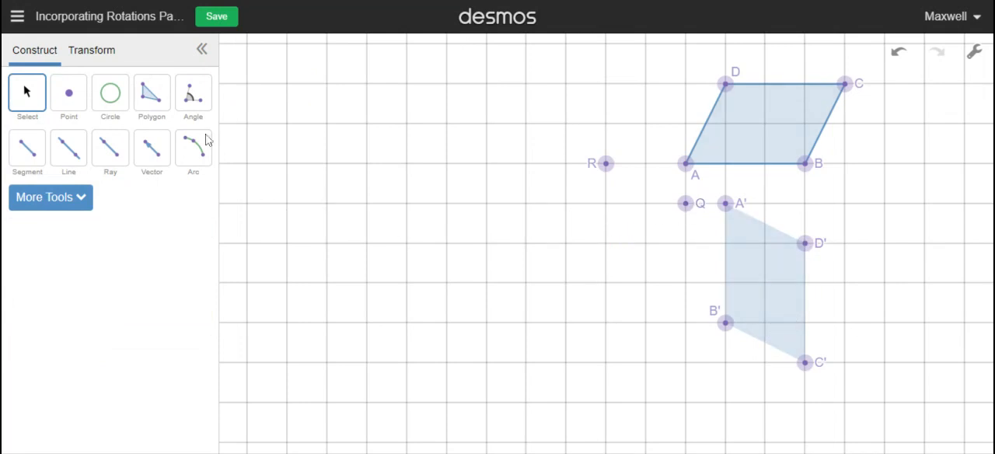
# Define a 180° rotation centred on point R and apply it to parallelogram ABCD
pyautogui.click(92, 51)
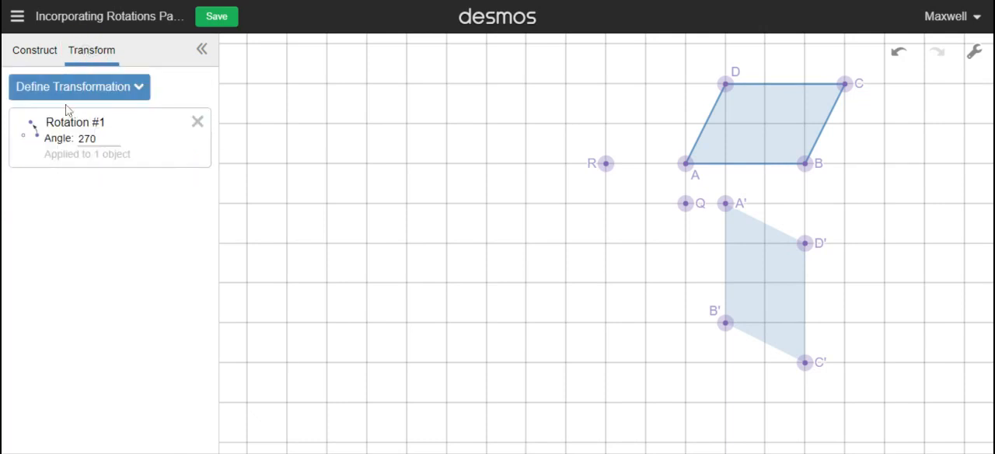
pyautogui.click(69, 87)
pyautogui.click(64, 189)
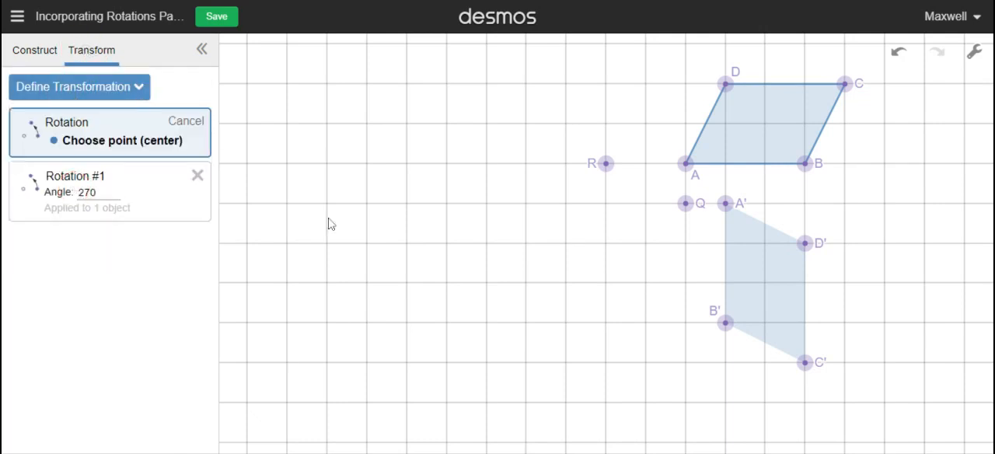
pyautogui.click(607, 164)
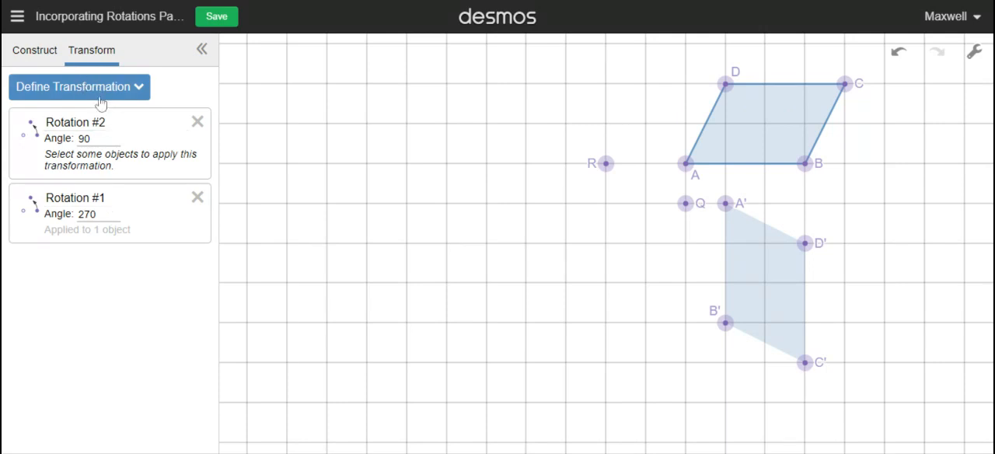
pyautogui.doubleClick(83, 138)
pyautogui.click(766, 122)
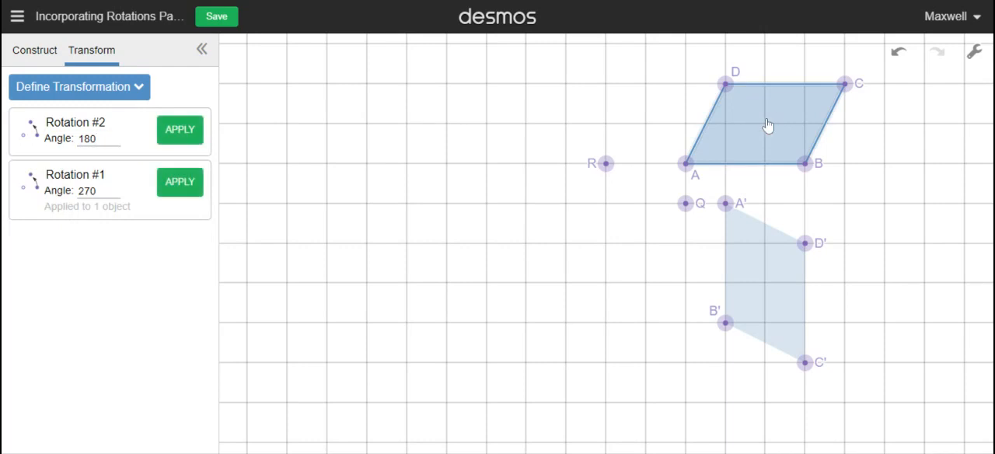
pyautogui.click(175, 133)
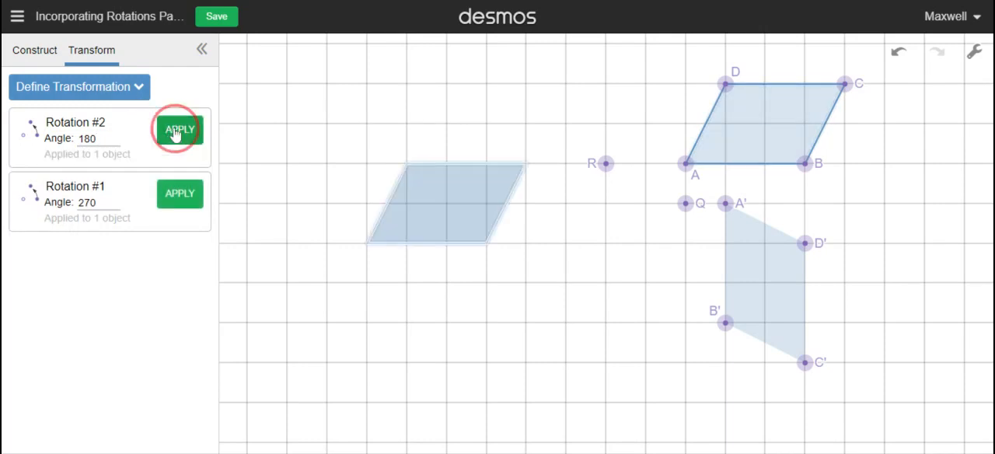
# Place points on all four vertices of the new parallelogram image on the other side of R
pyautogui.click(45, 57)
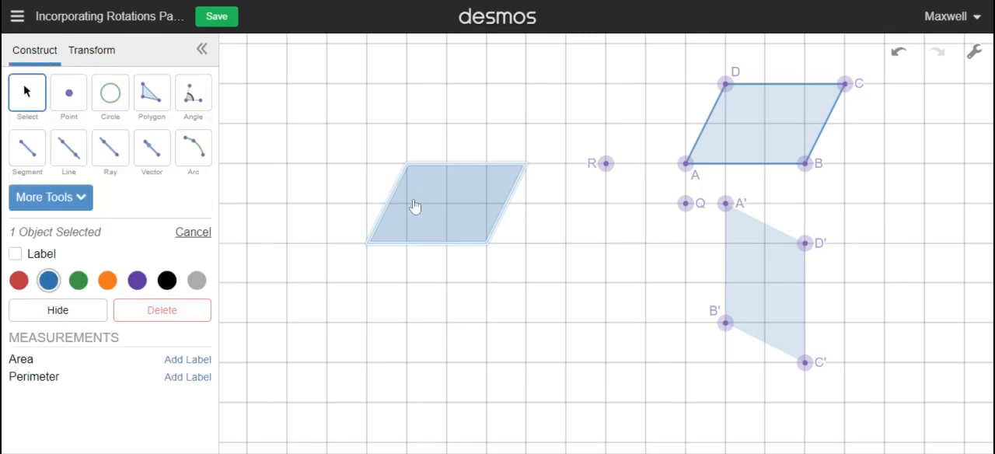
pyautogui.click(68, 93)
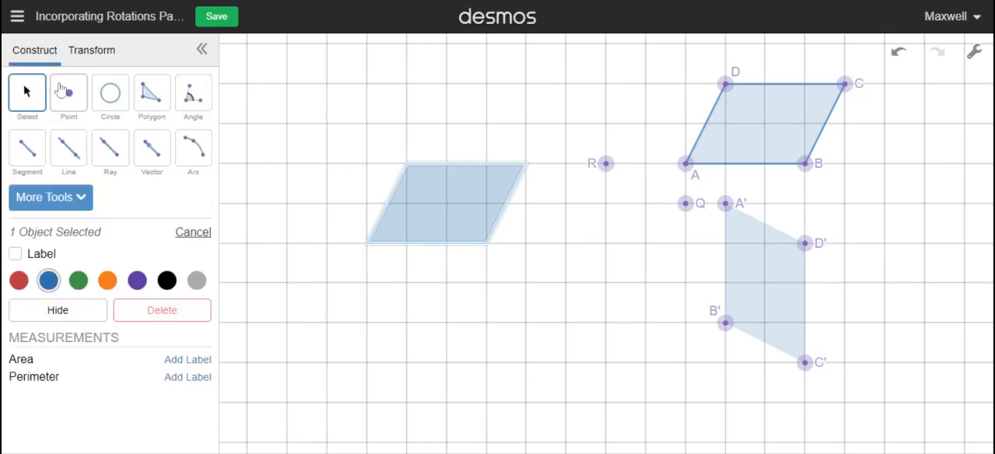
pyautogui.click(408, 163)
pyautogui.click(526, 163)
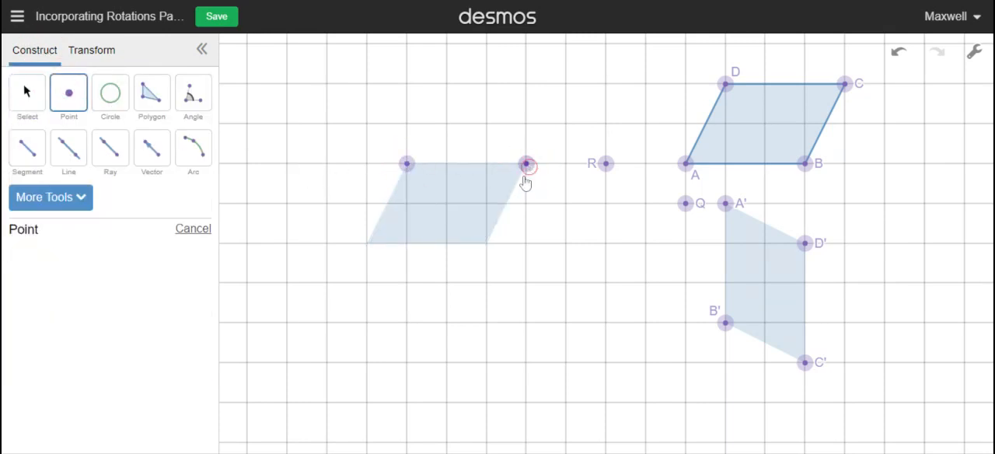
pyautogui.click(486, 242)
pyautogui.click(367, 243)
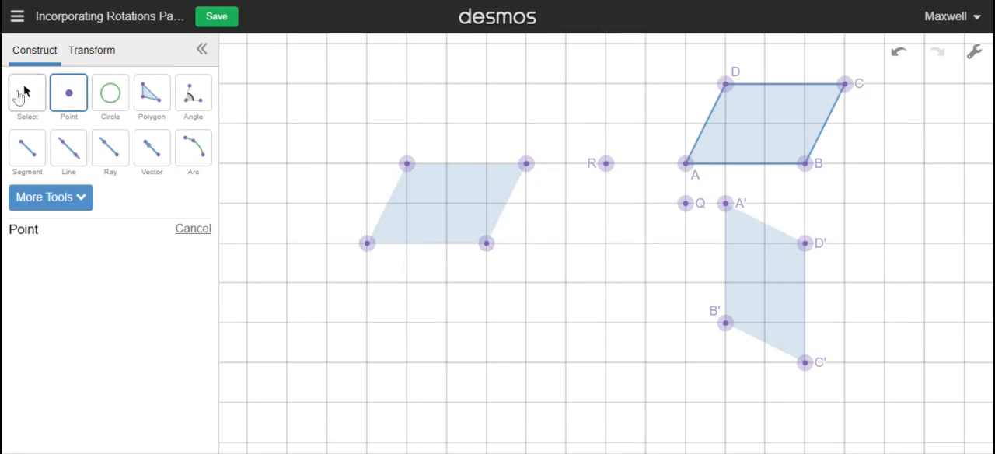
# Label the lower-left vertex of the image beside R as C' and its upper-left vertex as B'
pyautogui.click(23, 93)
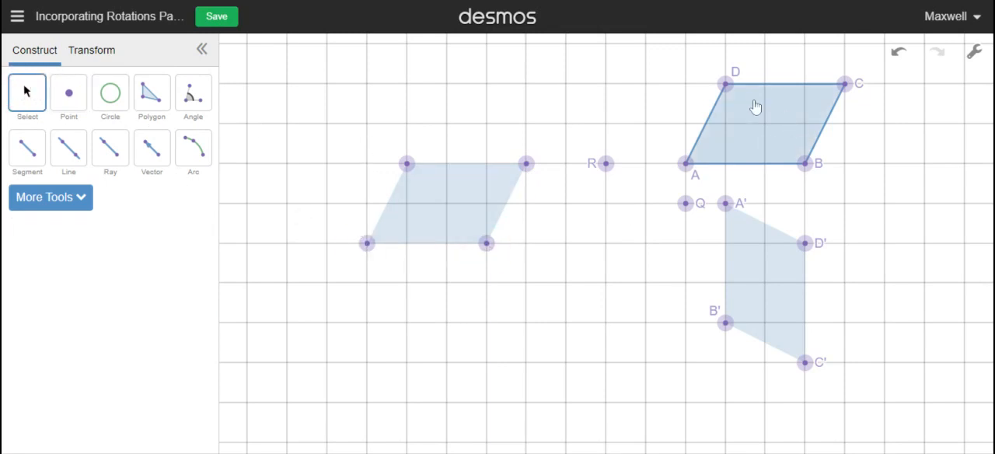
pyautogui.click(367, 244)
pyautogui.click(47, 253)
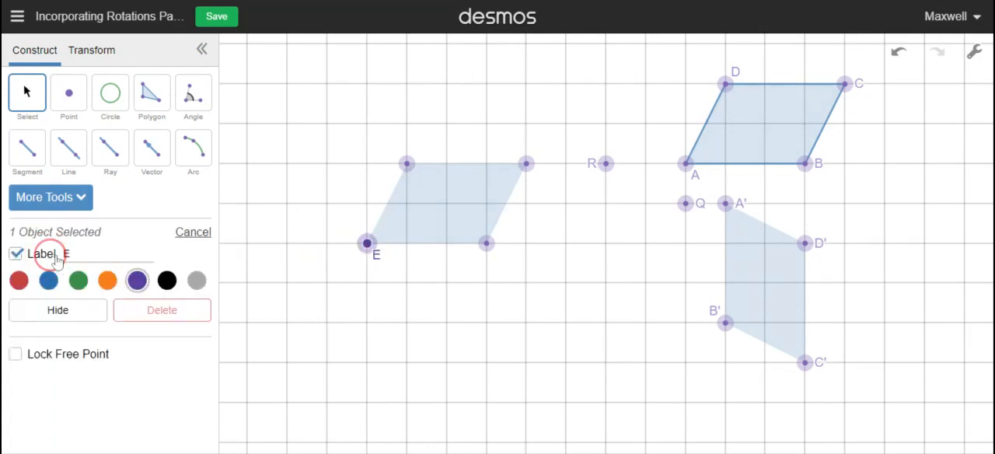
pyautogui.write('C')
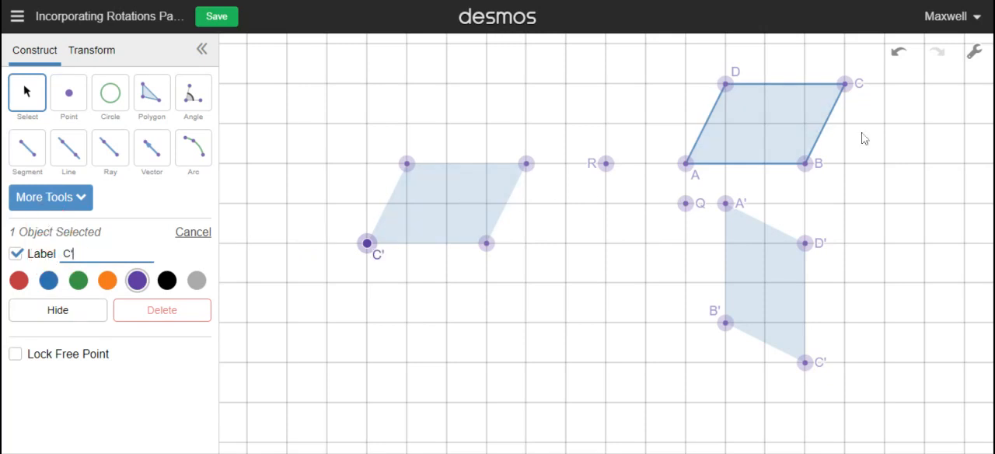
pyautogui.click(406, 163)
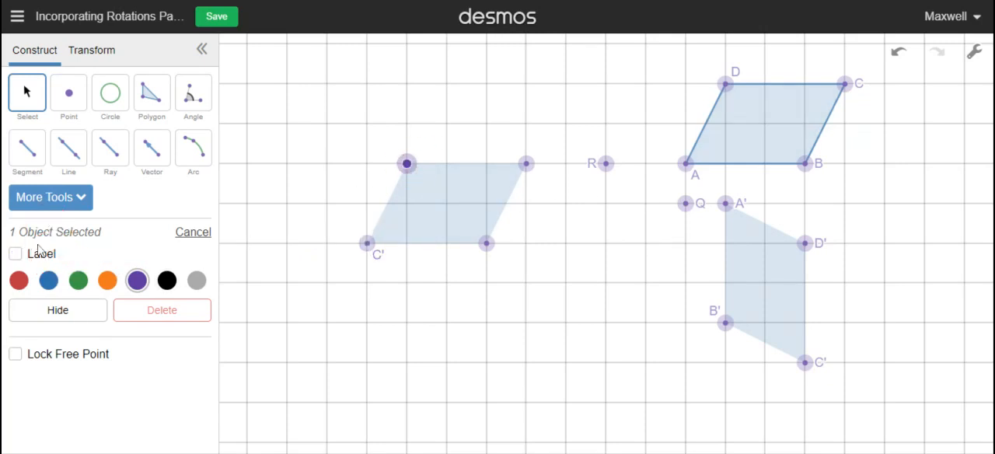
pyautogui.click(16, 253)
pyautogui.doubleClick(59, 257)
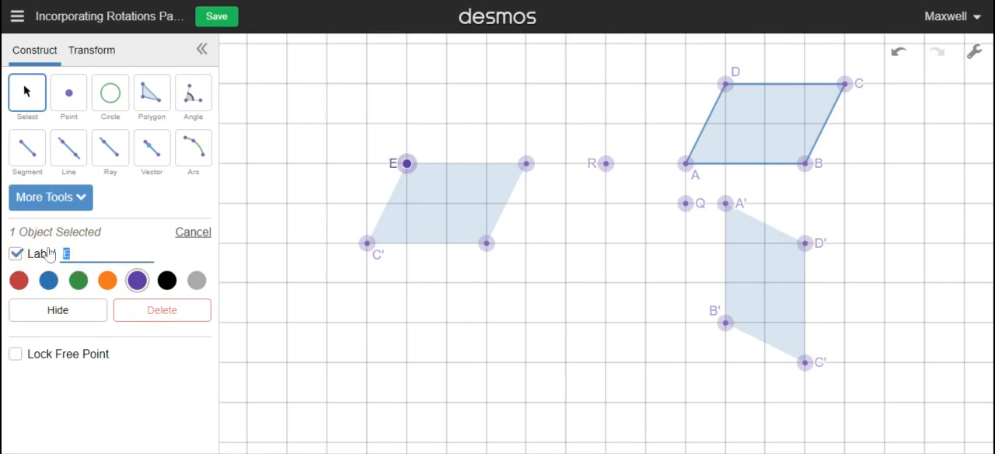
pyautogui.write("B'")
# Label the upper-right vertex of the image beside R as A' and its lower-right vertex as D'
pyautogui.click(526, 163)
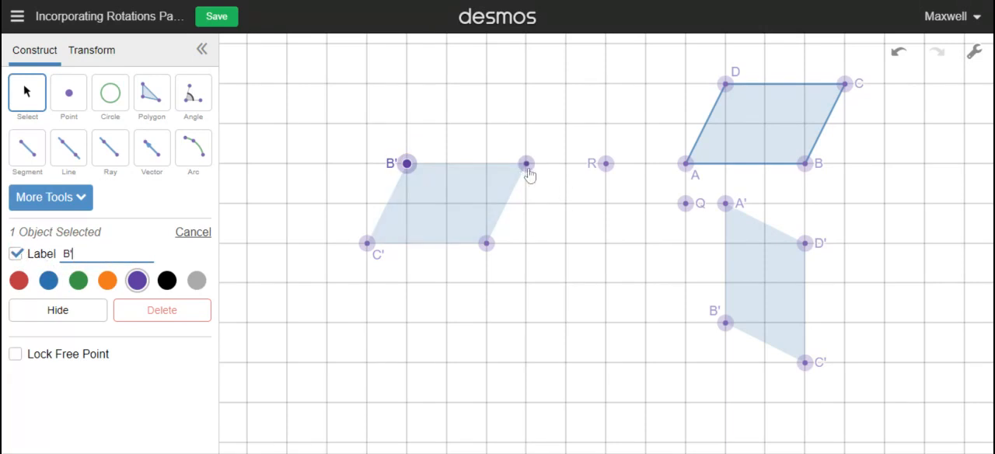
pyautogui.click(17, 253)
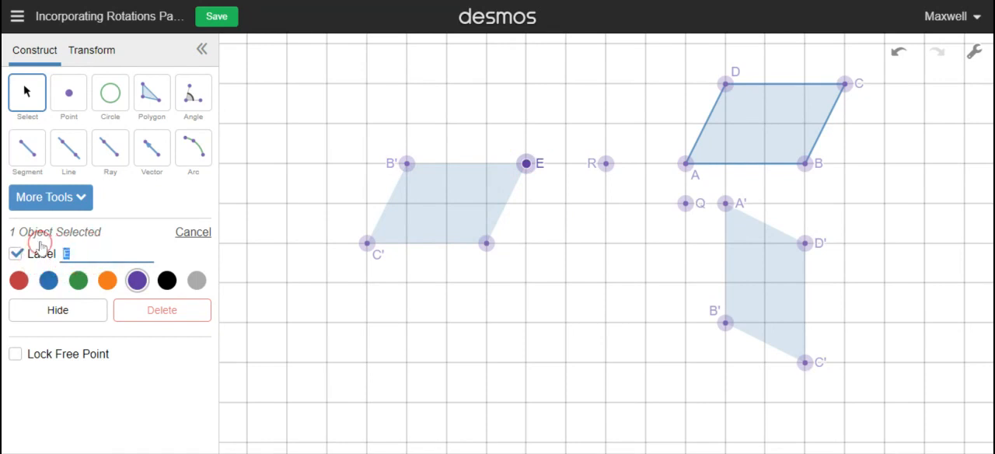
pyautogui.write("A'")
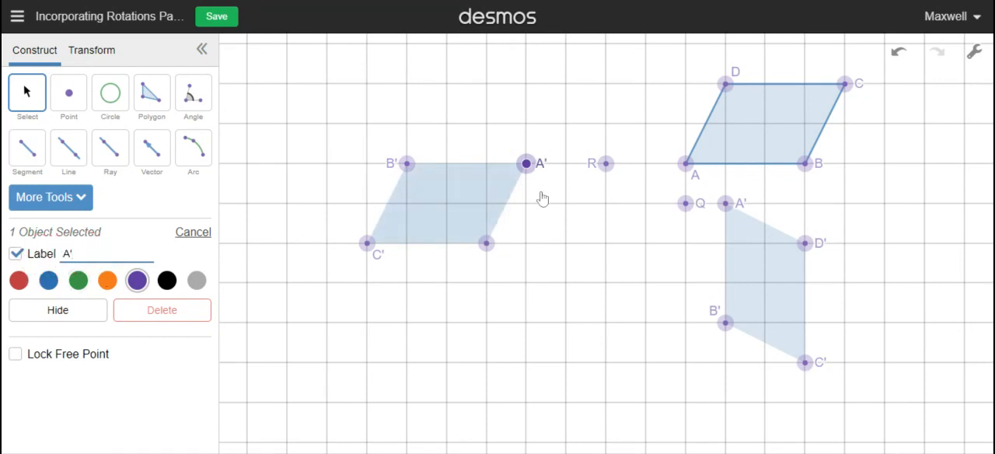
pyautogui.click(486, 244)
pyautogui.click(41, 256)
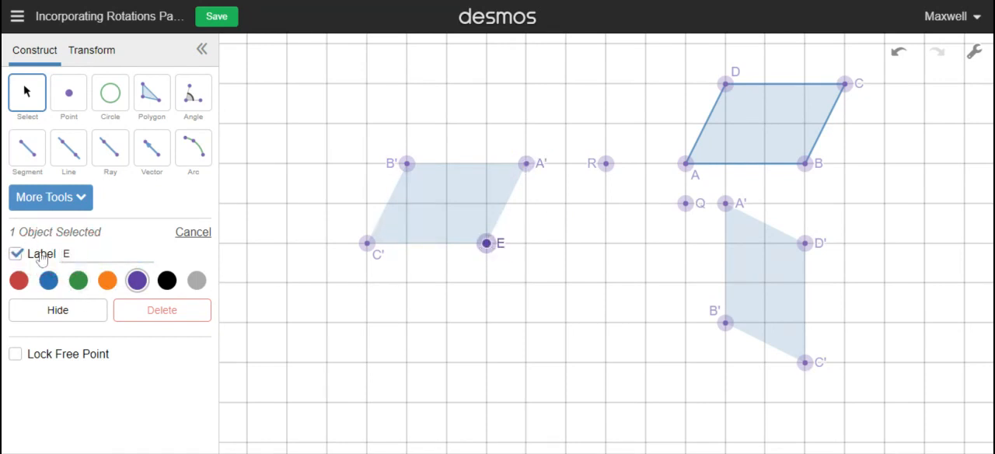
pyautogui.click(28, 251)
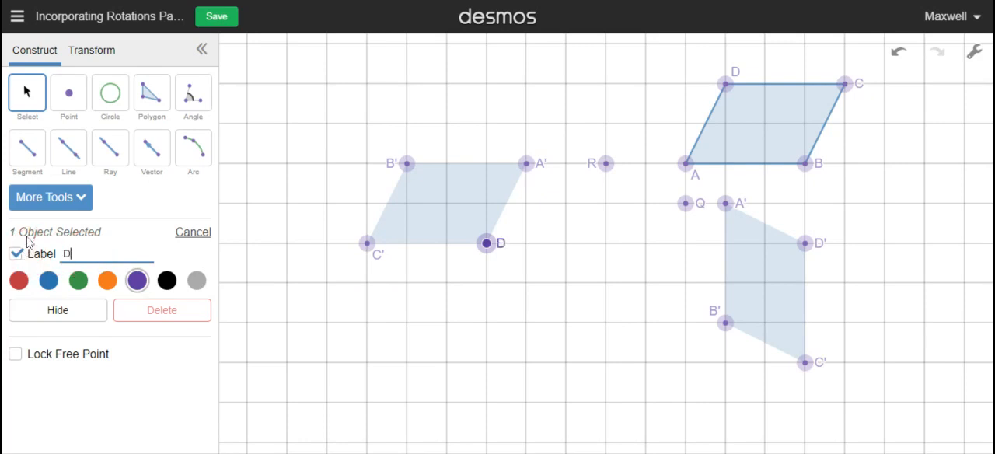
pyautogui.click(321, 146)
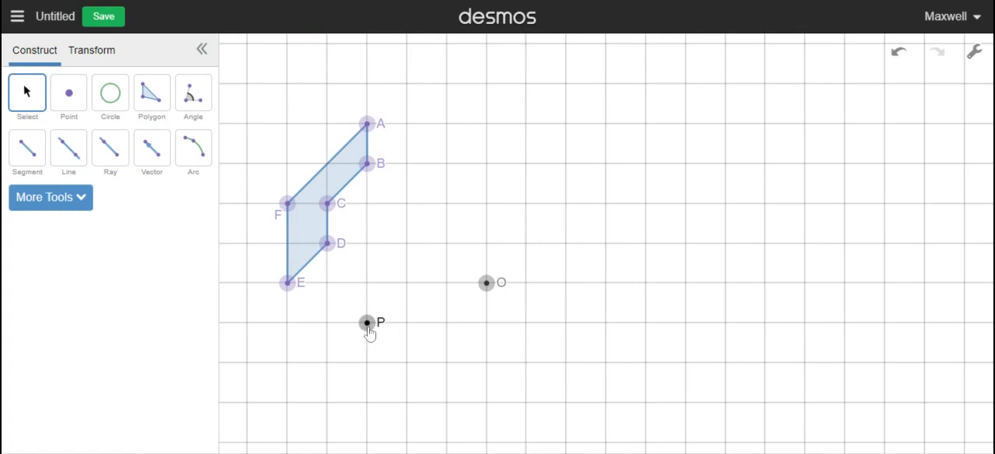
# Define a 240° rotation centred on point P and apply it to polygon ABCDEF
pyautogui.click(92, 51)
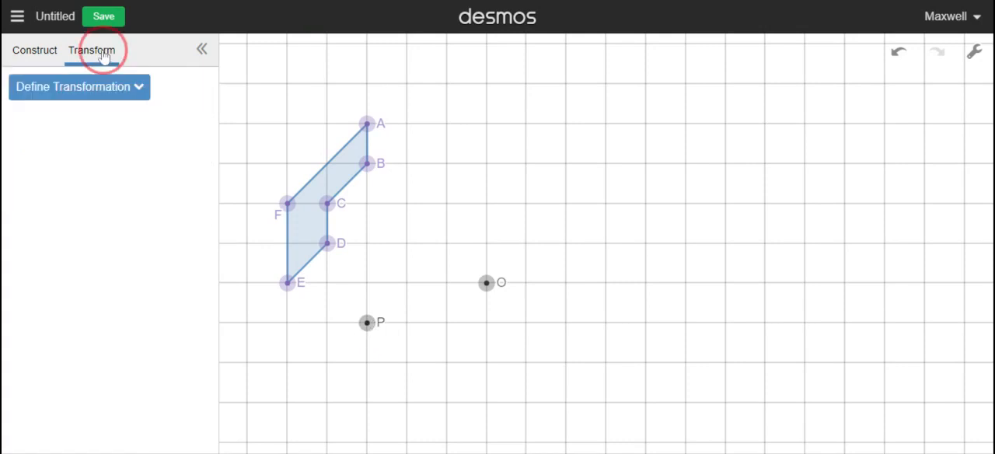
pyautogui.click(83, 93)
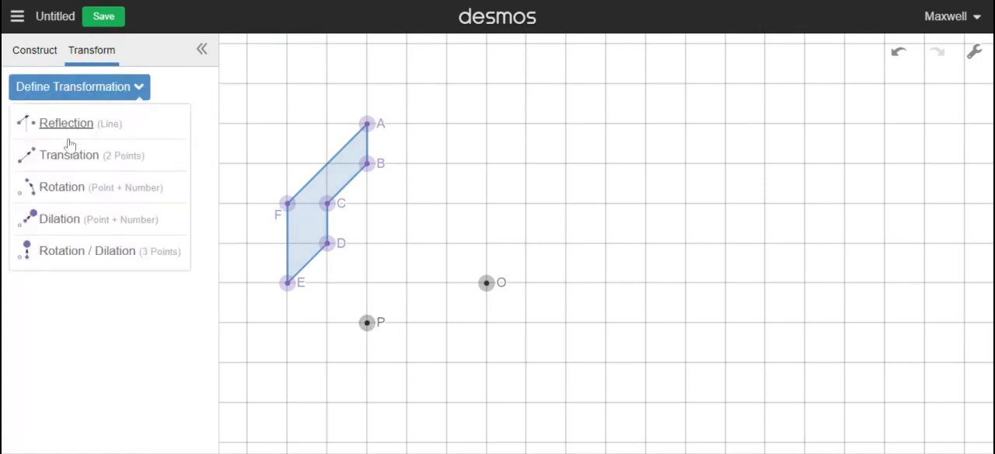
pyautogui.click(61, 190)
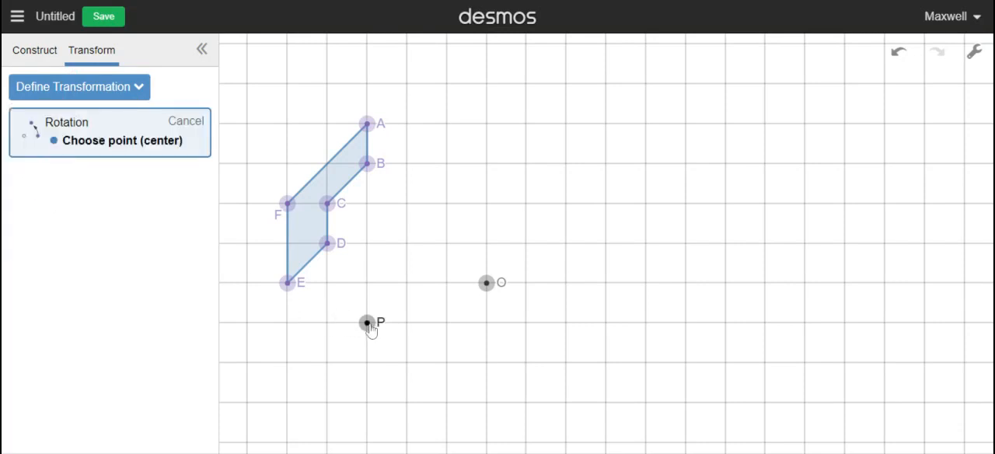
pyautogui.click(367, 323)
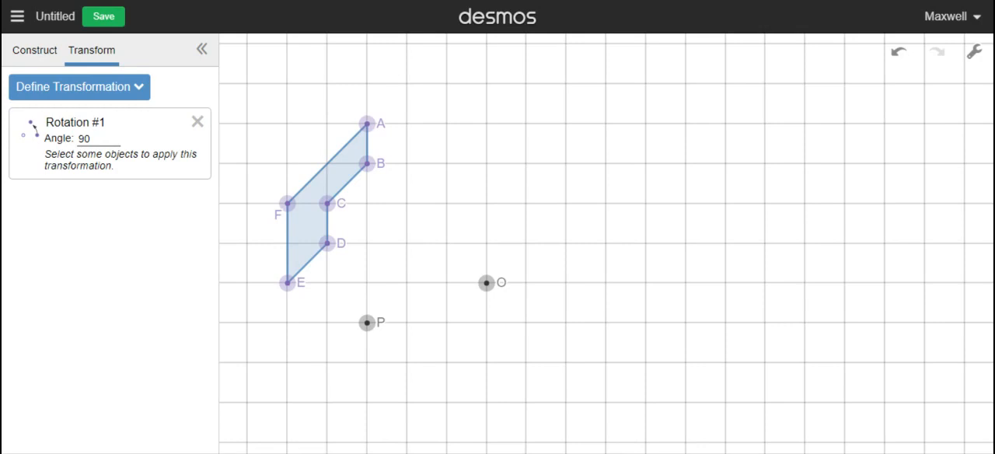
pyautogui.click(83, 138)
pyautogui.click(302, 234)
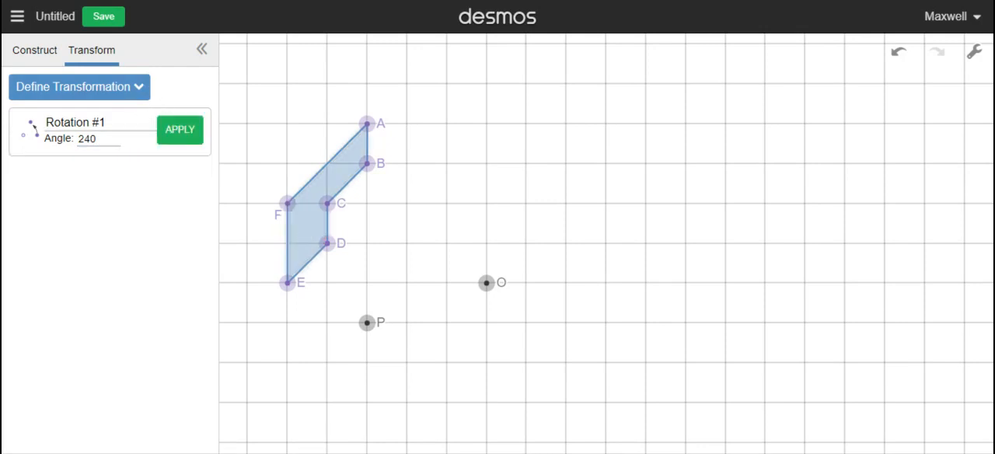
pyautogui.click(179, 134)
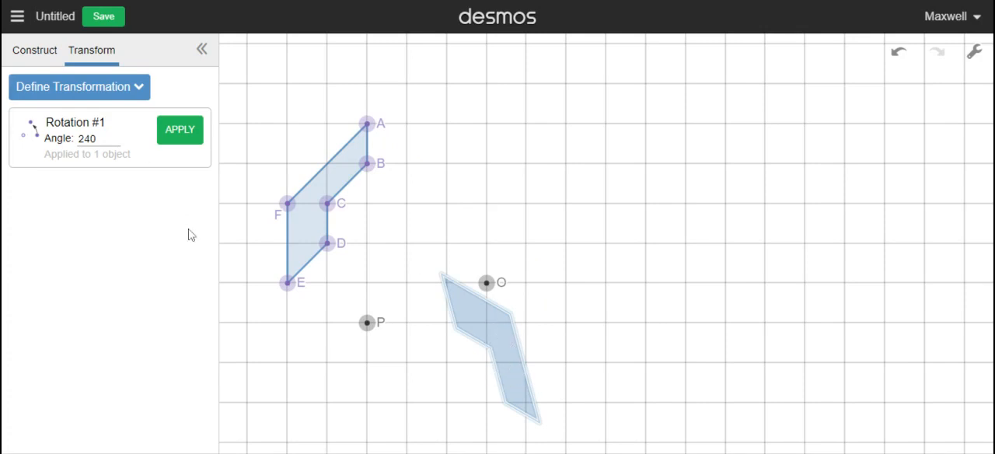
# Place a point on the lowest vertex of the rotated image and label it A'
pyautogui.click(491, 336)
pyautogui.click(34, 50)
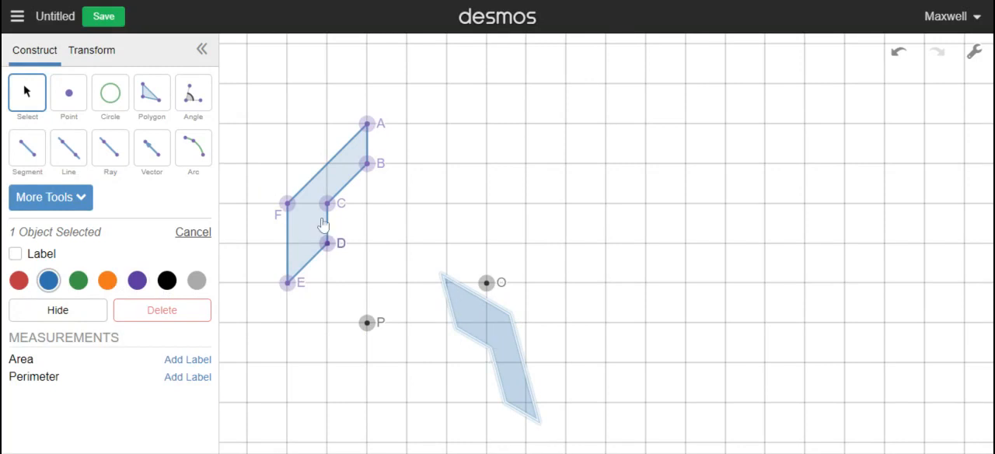
pyautogui.click(69, 92)
pyautogui.click(538, 420)
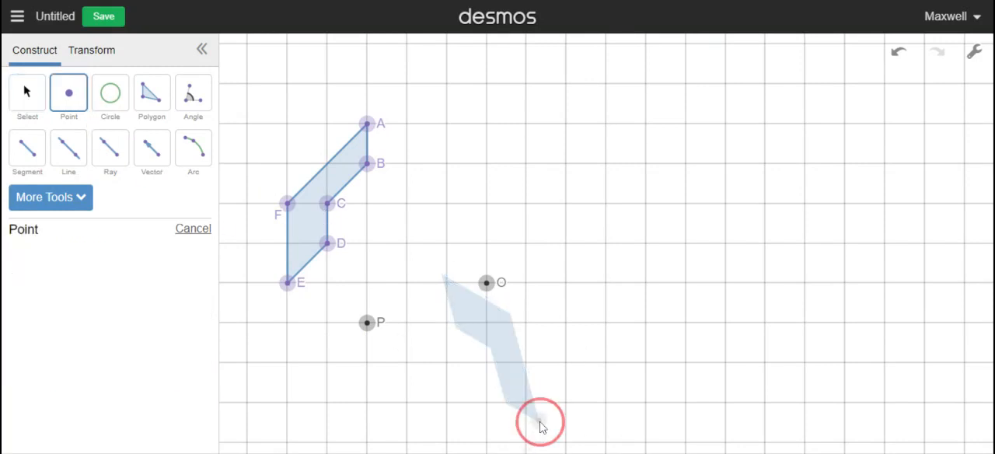
pyautogui.click(30, 98)
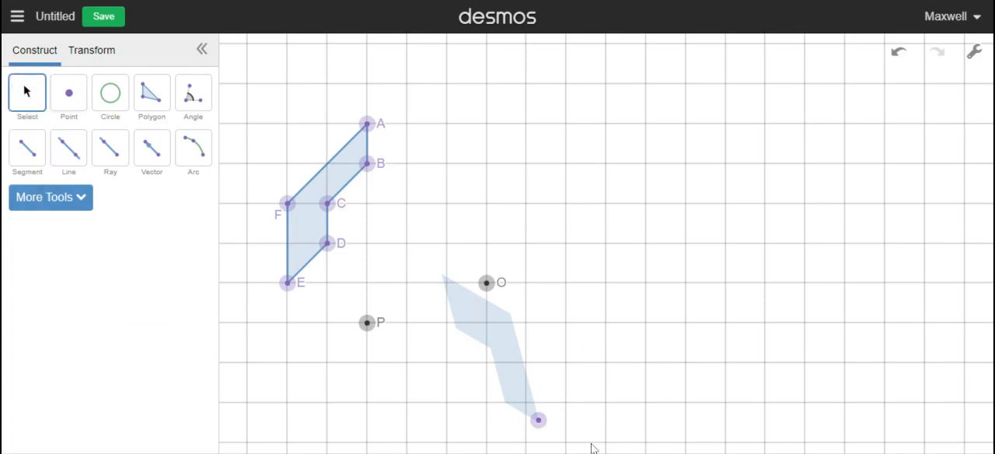
pyautogui.click(539, 420)
pyautogui.click(45, 255)
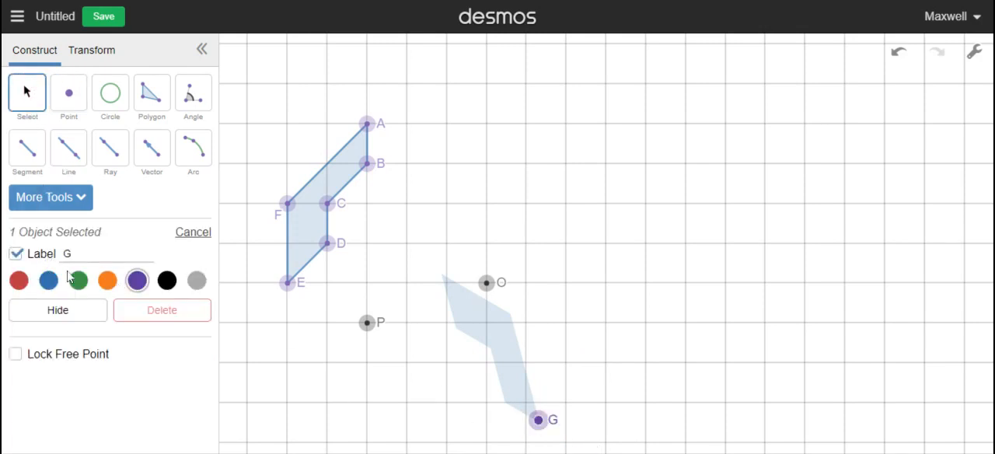
pyautogui.moveTo(75, 255); pyautogui.dragTo(42, 256)
pyautogui.write('A')
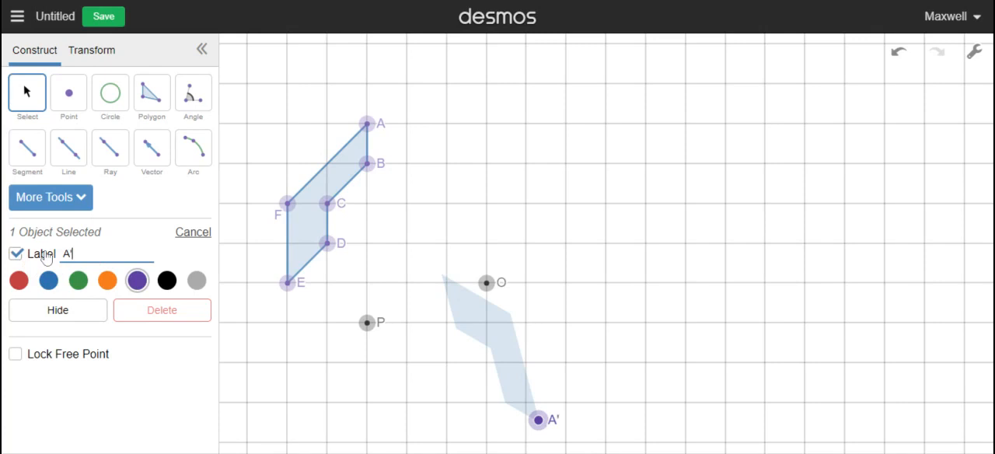
pyautogui.click(564, 148)
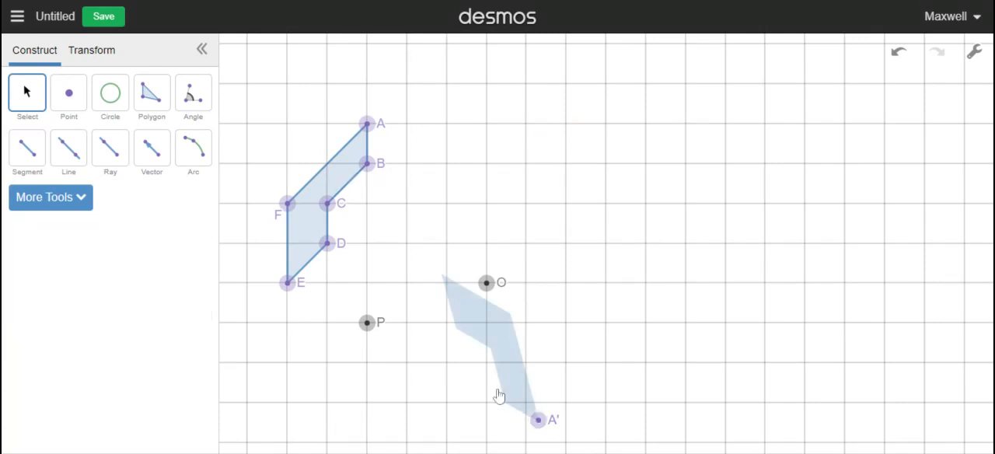
# Define a 60° rotation centred on point O and apply it to polygon ABCDEF
pyautogui.click(91, 52)
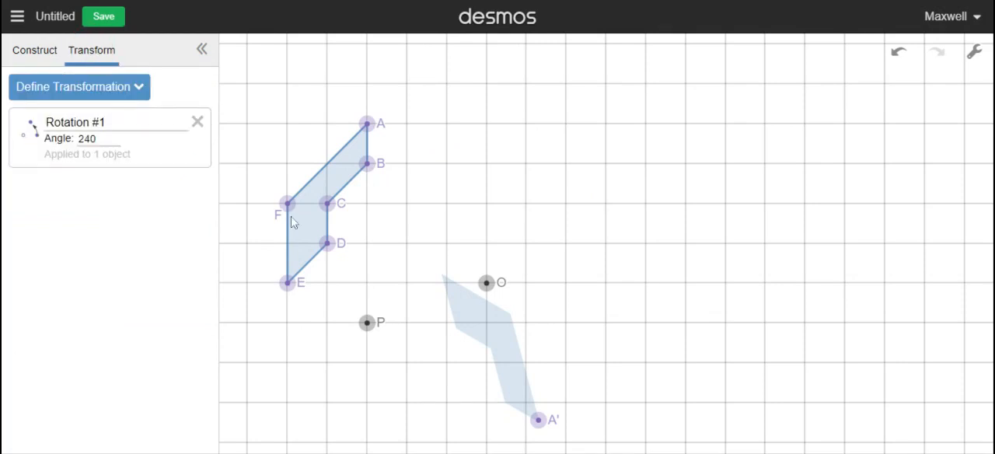
pyautogui.click(89, 92)
pyautogui.click(78, 185)
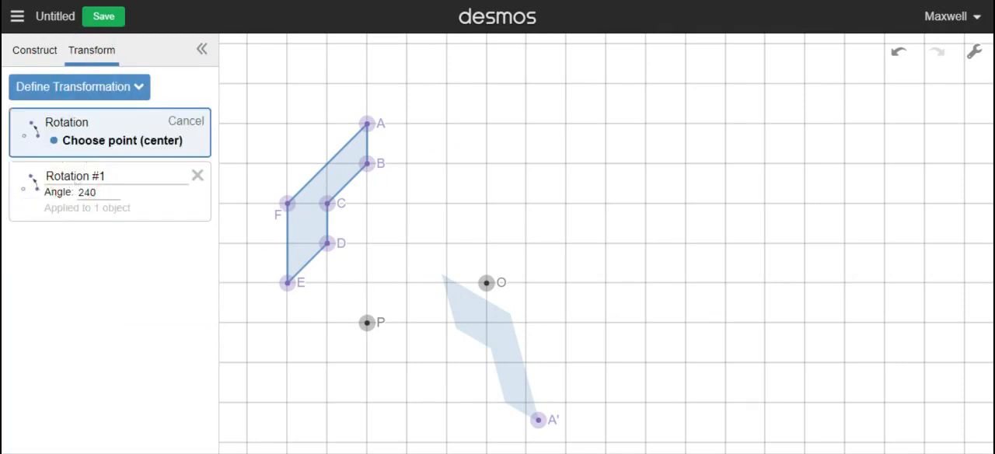
pyautogui.click(487, 283)
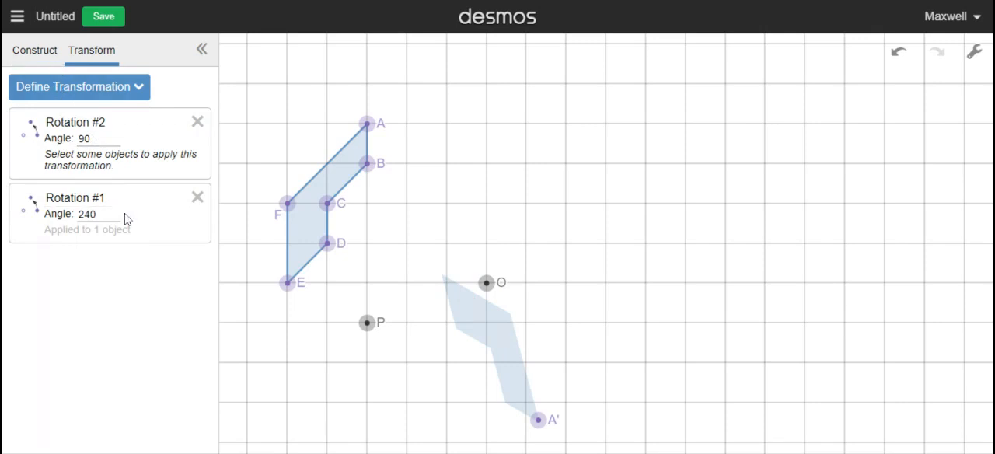
pyautogui.click(125, 145)
pyautogui.doubleClick(83, 139)
pyautogui.write('60')
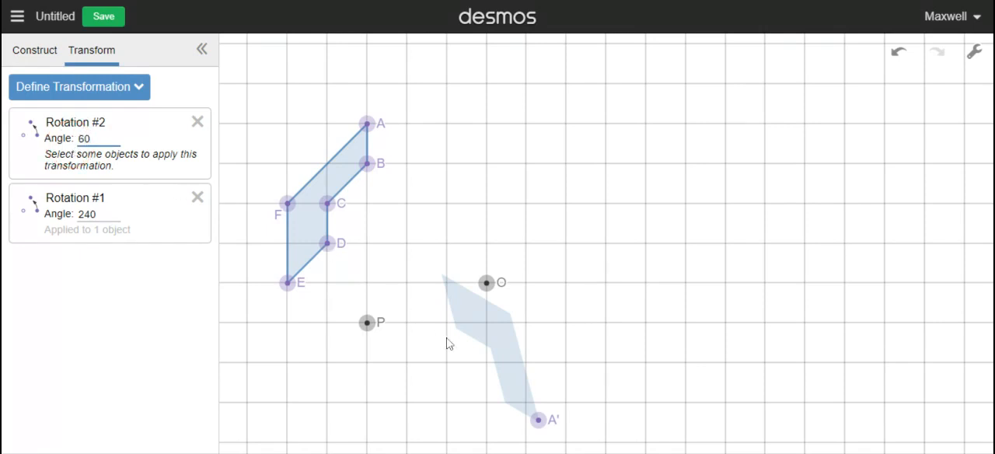
pyautogui.click(492, 335)
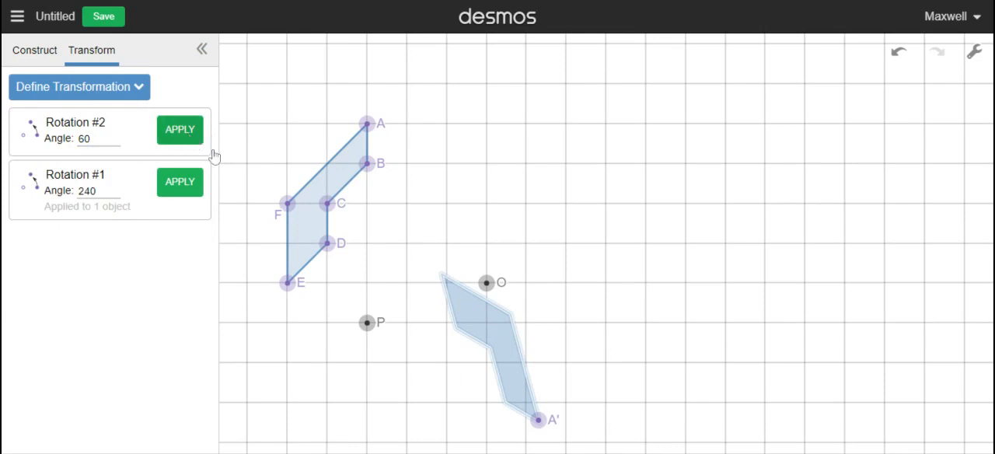
pyautogui.click(304, 211)
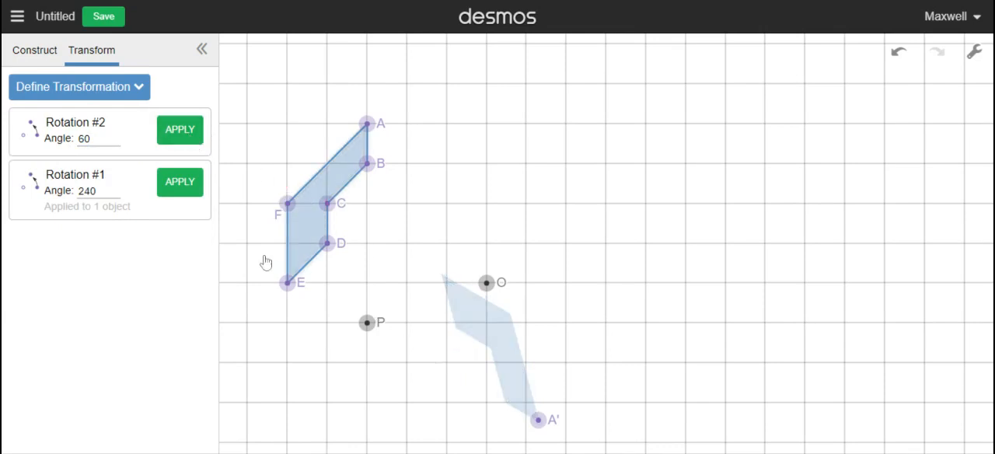
pyautogui.click(161, 136)
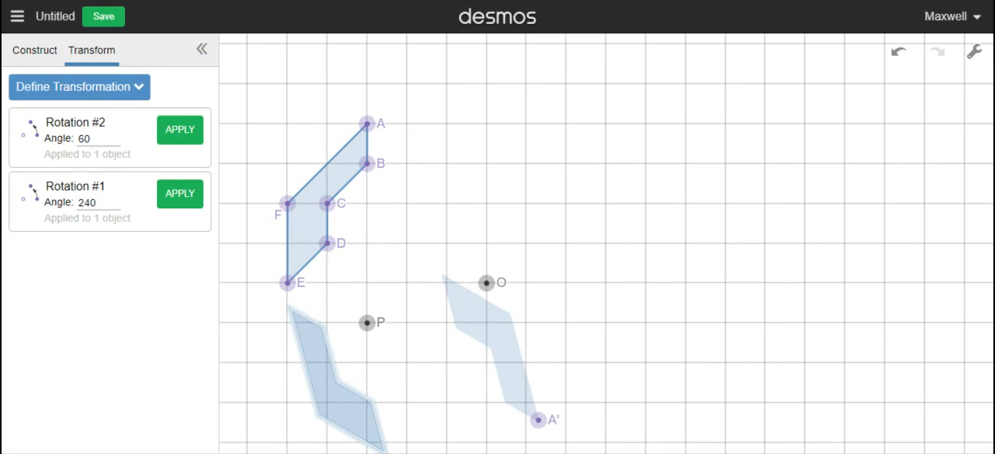
# Apply the 60° rotation about O four more times, each time to the newest image, to build a ring around O
pyautogui.click(190, 129)
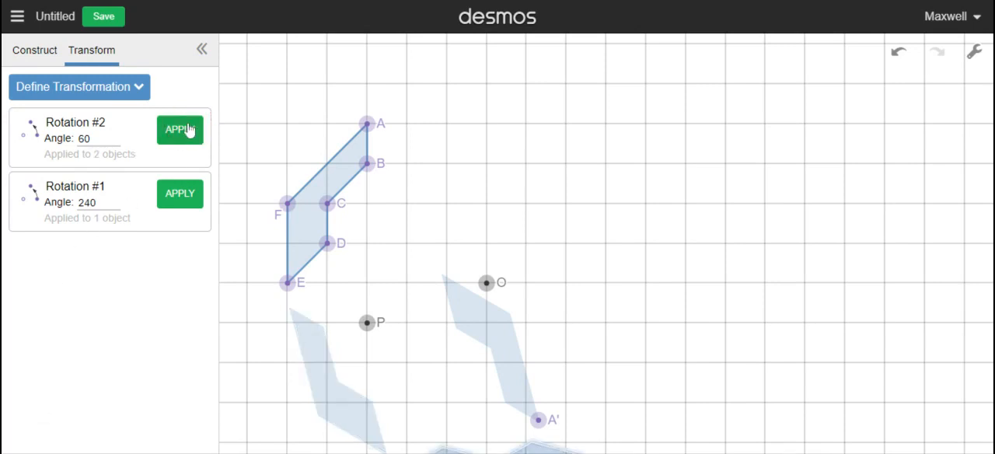
pyautogui.click(190, 129)
pyautogui.click(189, 129)
pyautogui.click(190, 129)
pyautogui.click(189, 129)
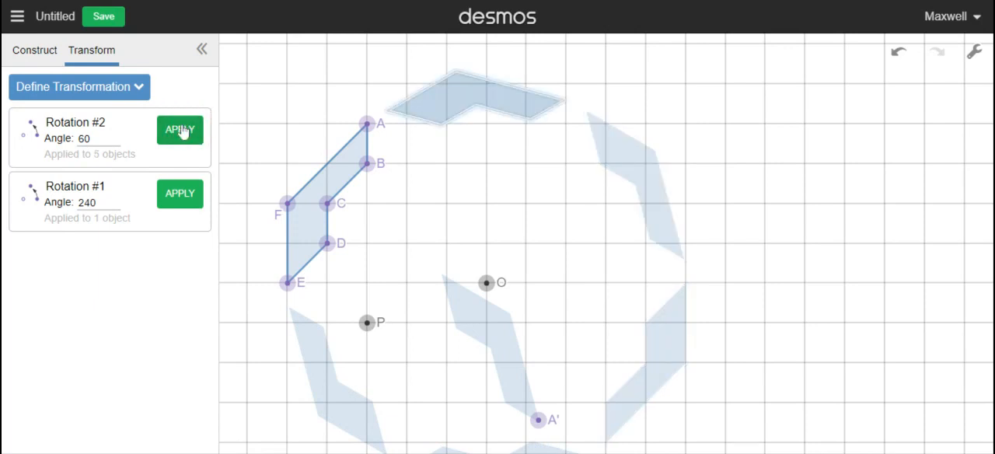
# Apply the 240° rotation about P to the newest ring image, and repeatedly to polygon ABCDEF and its successive images
pyautogui.click(166, 195)
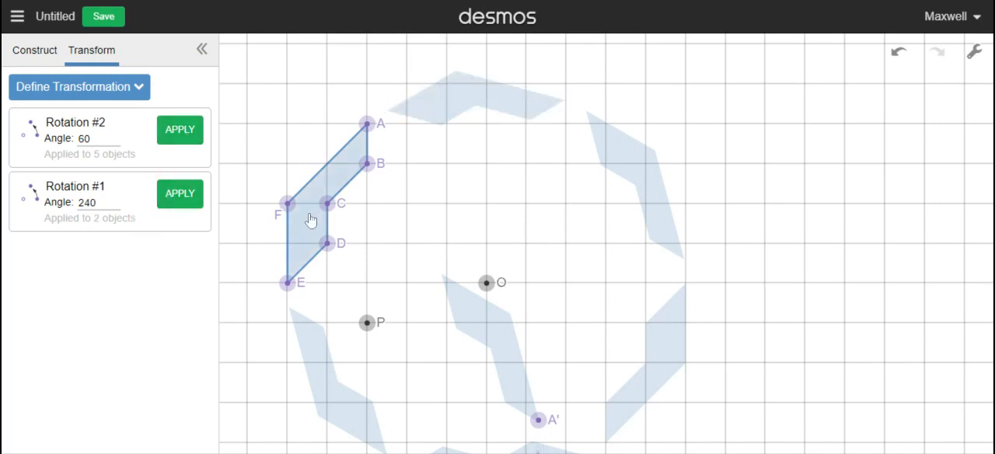
pyautogui.click(185, 199)
pyautogui.click(185, 201)
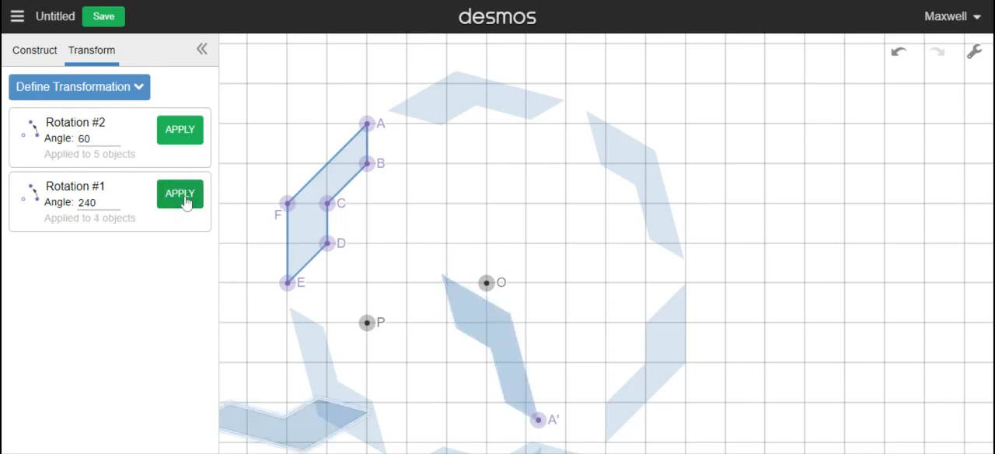
pyautogui.click(187, 201)
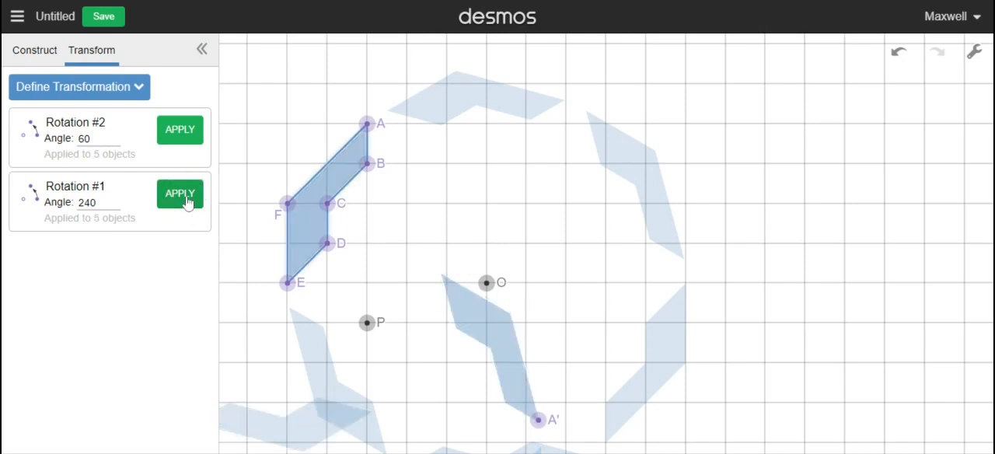
pyautogui.click(187, 200)
pyautogui.click(186, 200)
pyautogui.click(186, 201)
pyautogui.click(186, 201)
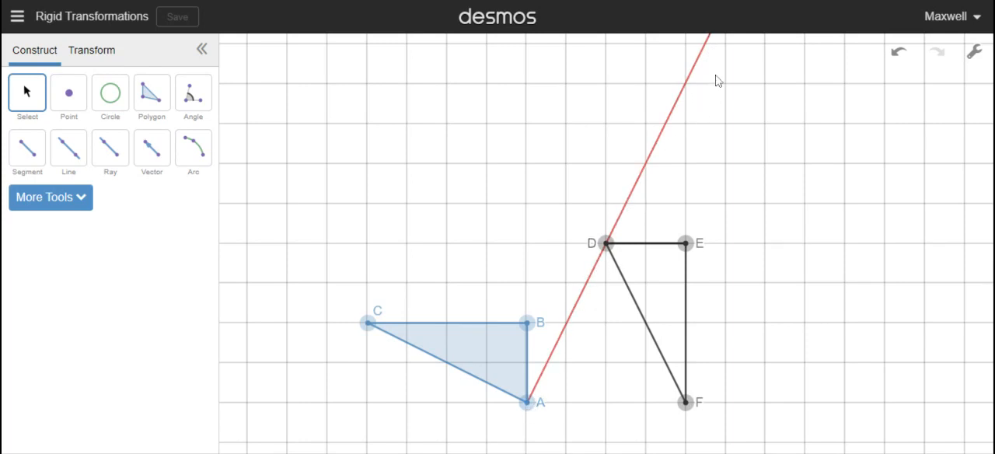
# Define a translation from point A to point D and apply it to triangle ABC
pyautogui.click(92, 50)
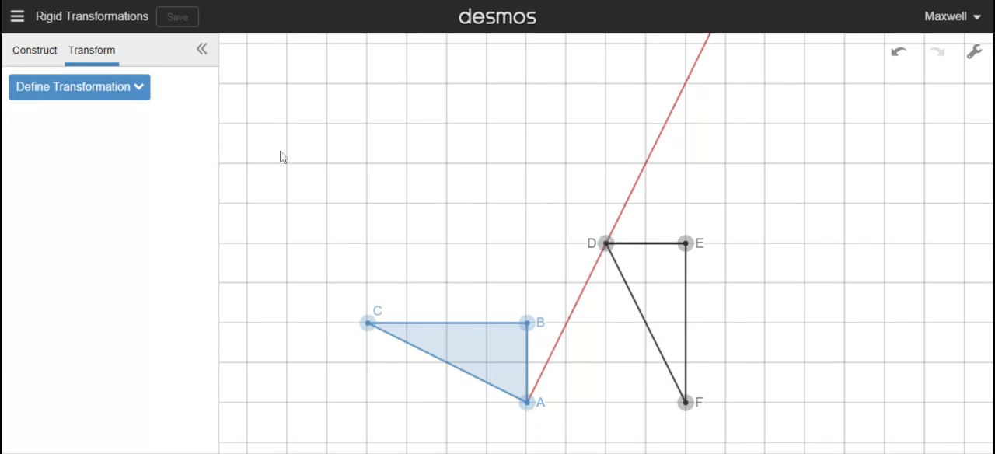
pyautogui.click(88, 96)
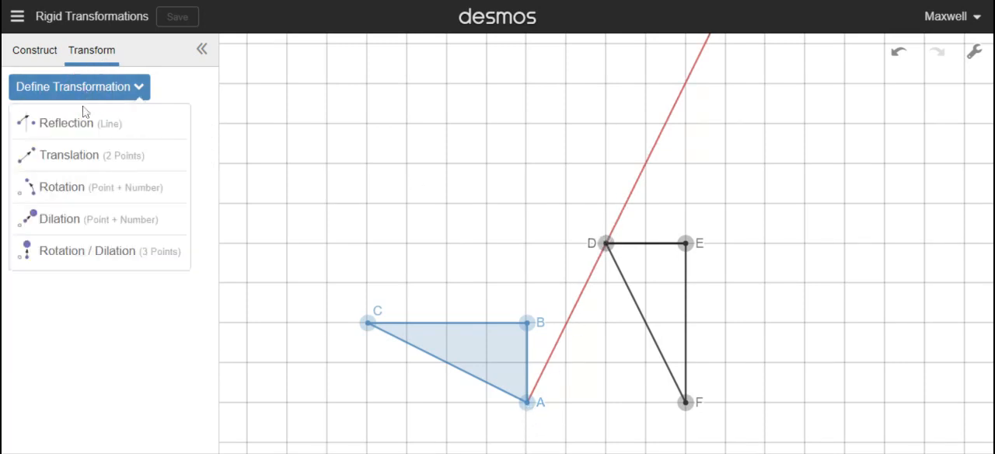
pyautogui.click(68, 158)
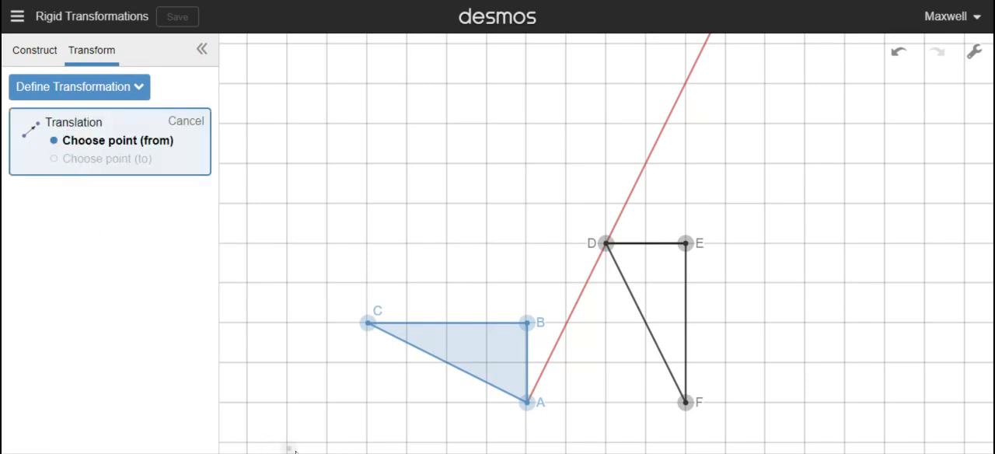
pyautogui.click(527, 402)
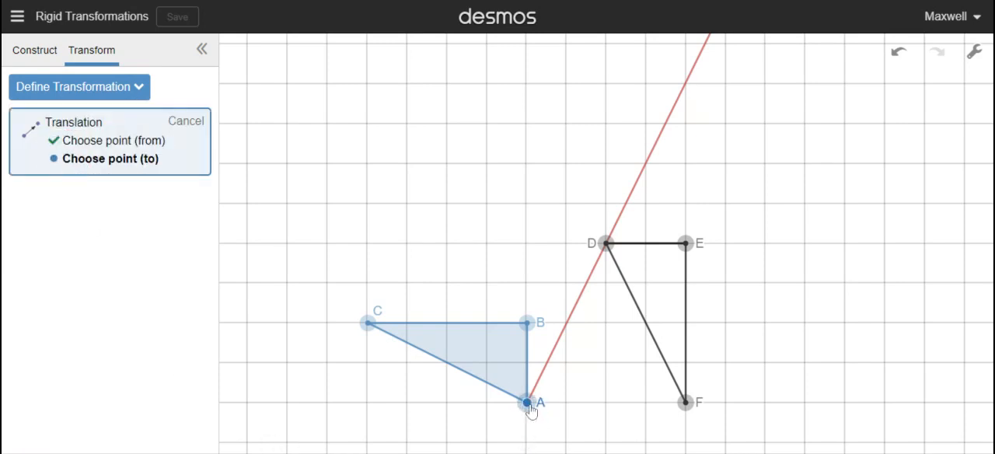
pyautogui.click(607, 244)
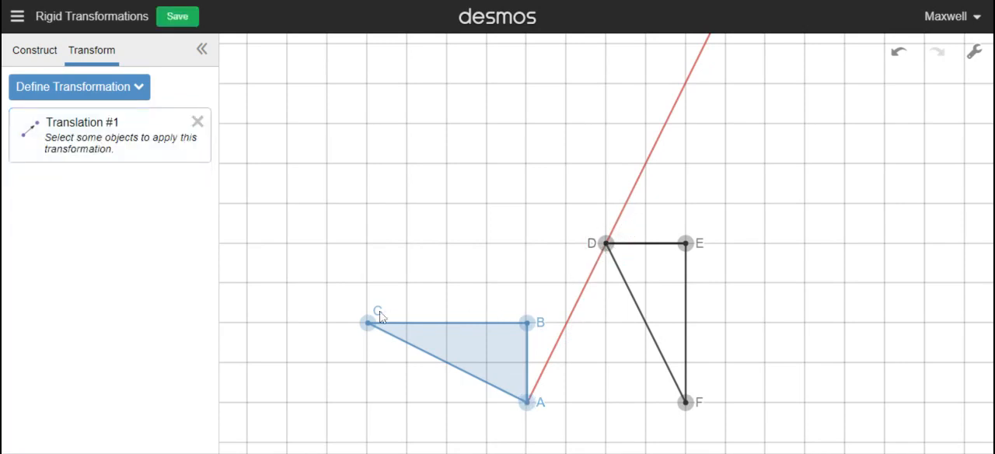
pyautogui.click(487, 353)
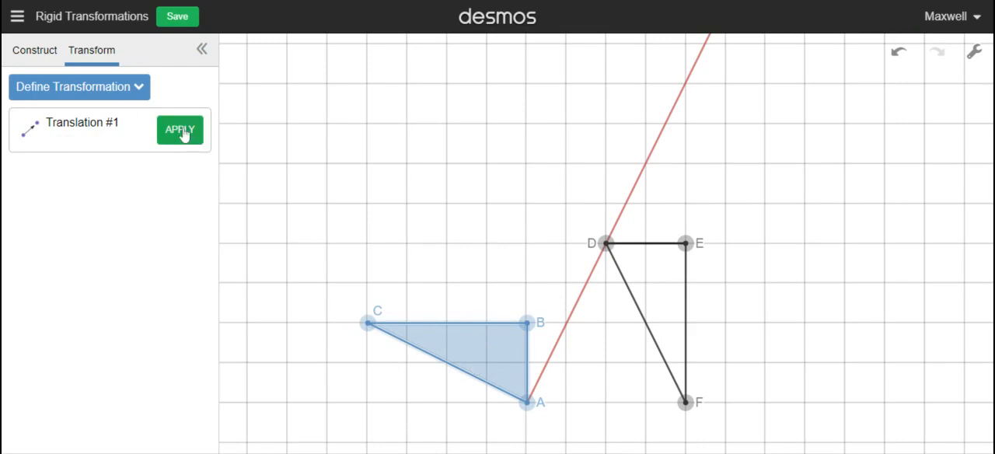
pyautogui.click(184, 131)
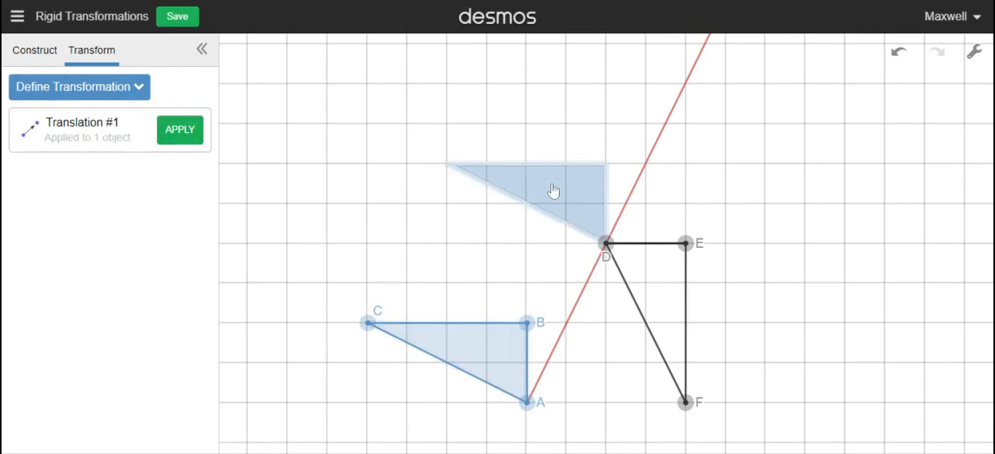
# Recolour the translated image of triangle ABC green
pyautogui.click(28, 50)
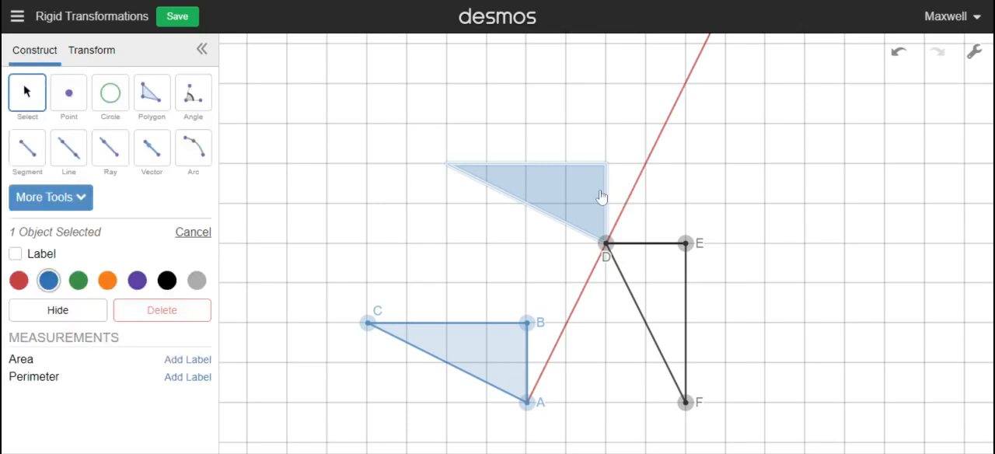
pyautogui.click(565, 188)
pyautogui.click(469, 169)
pyautogui.click(536, 191)
pyautogui.click(78, 280)
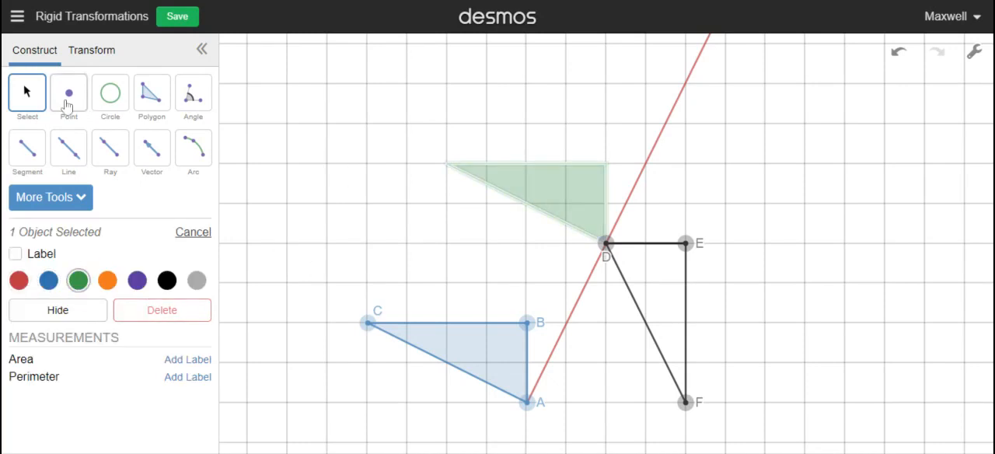
pyautogui.click(368, 98)
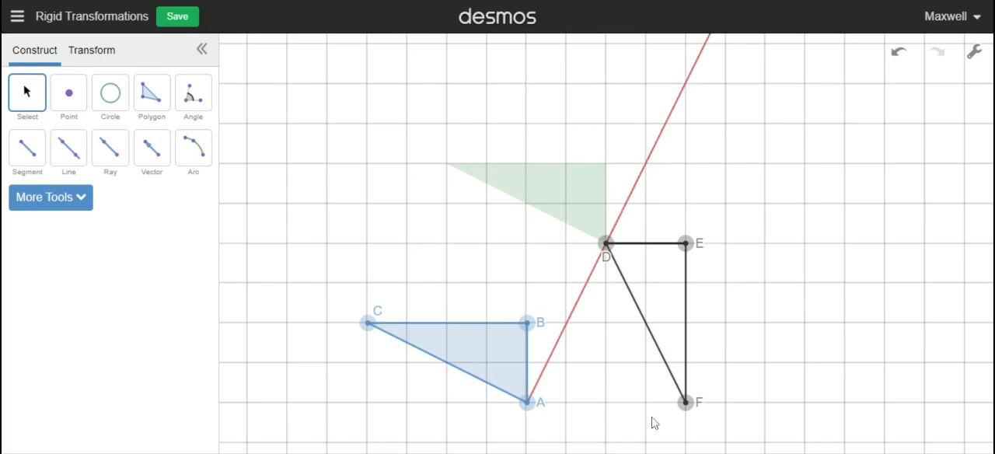
# Define a 270° rotation centred on point D and apply it to the green triangle
pyautogui.click(91, 49)
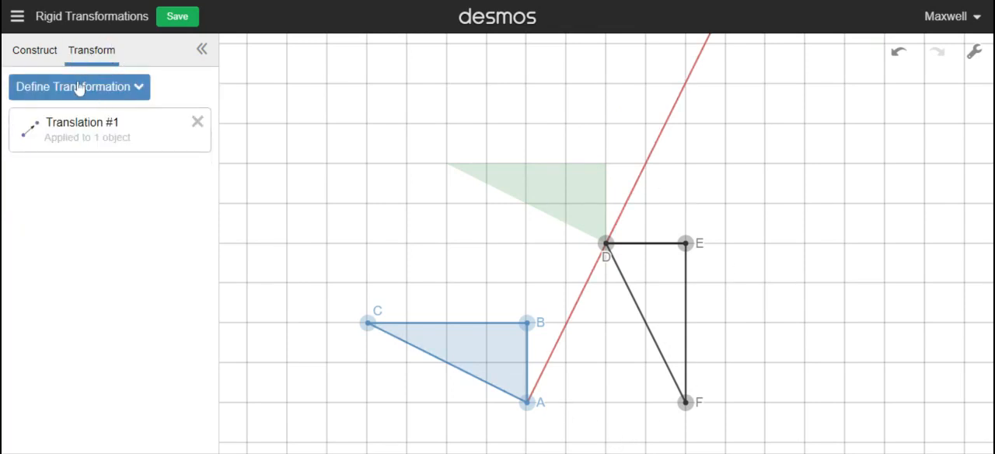
pyautogui.click(80, 90)
pyautogui.click(61, 188)
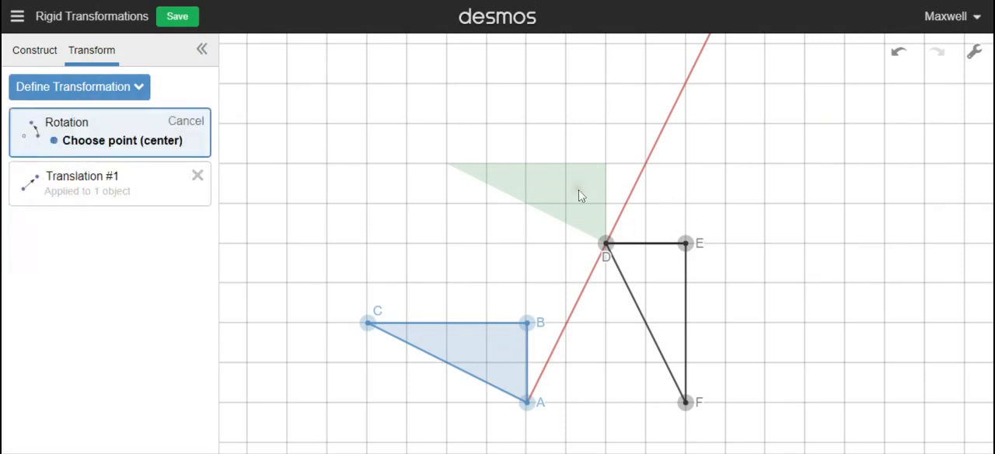
pyautogui.click(606, 244)
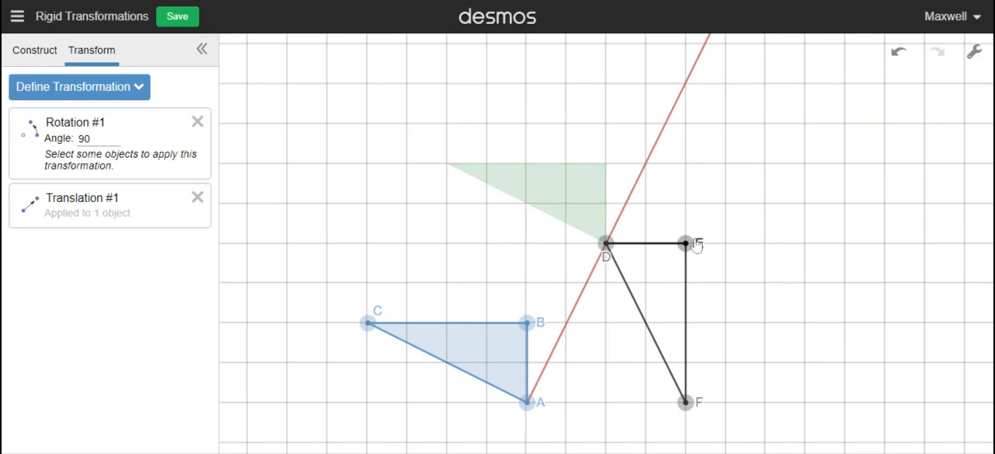
pyautogui.click(97, 139)
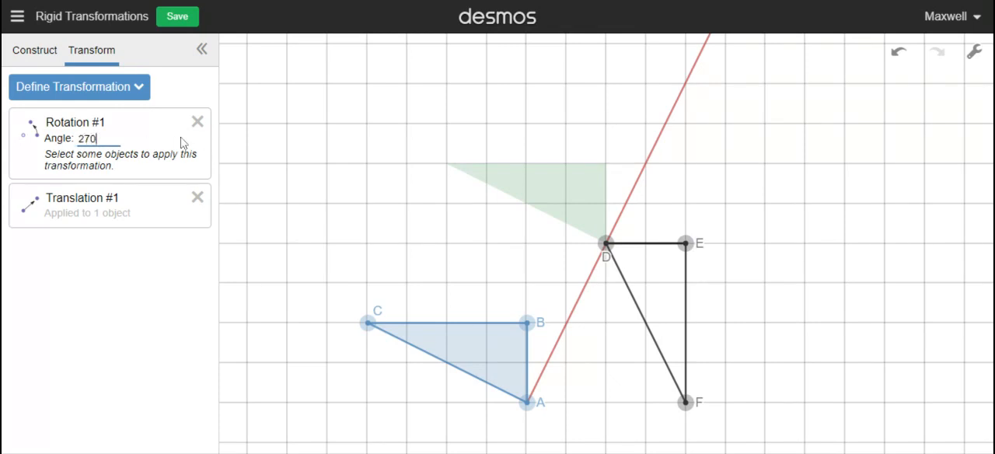
pyautogui.click(557, 189)
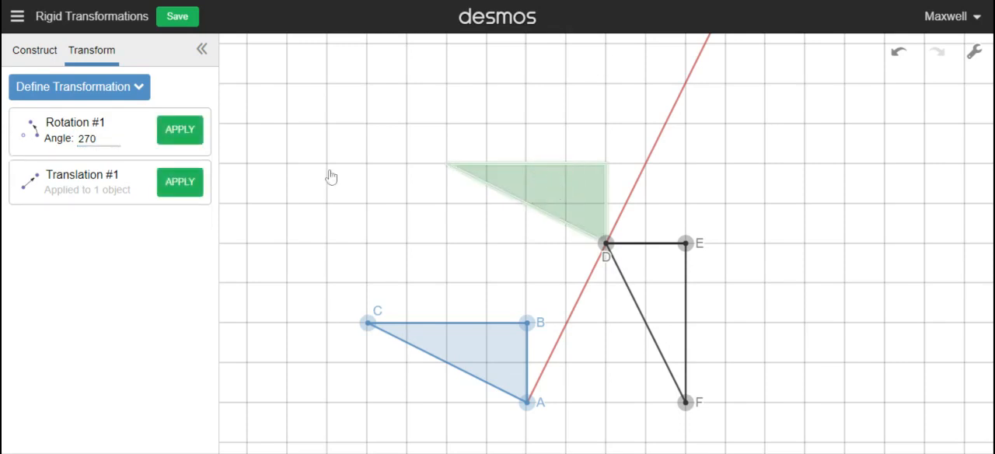
pyautogui.click(178, 137)
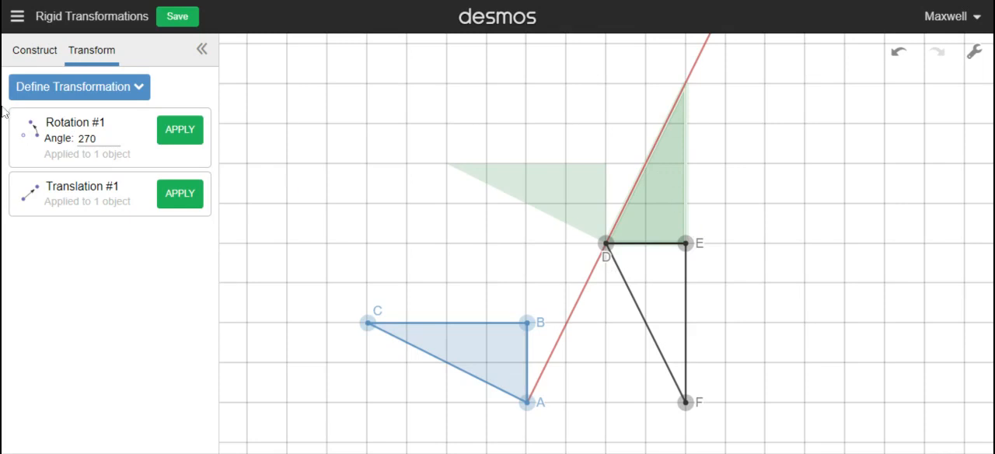
# Recolour the rotated triangle above segment DE orange
pyautogui.click(34, 53)
pyautogui.click(669, 188)
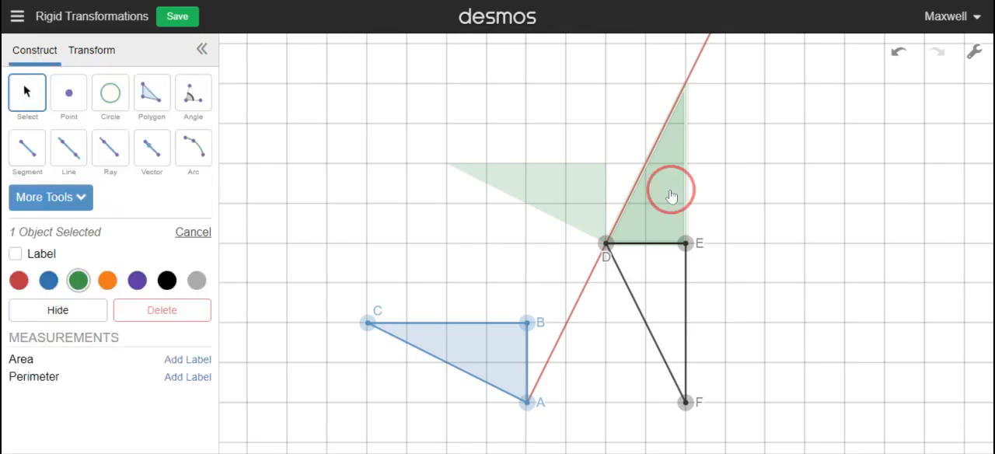
pyautogui.click(108, 280)
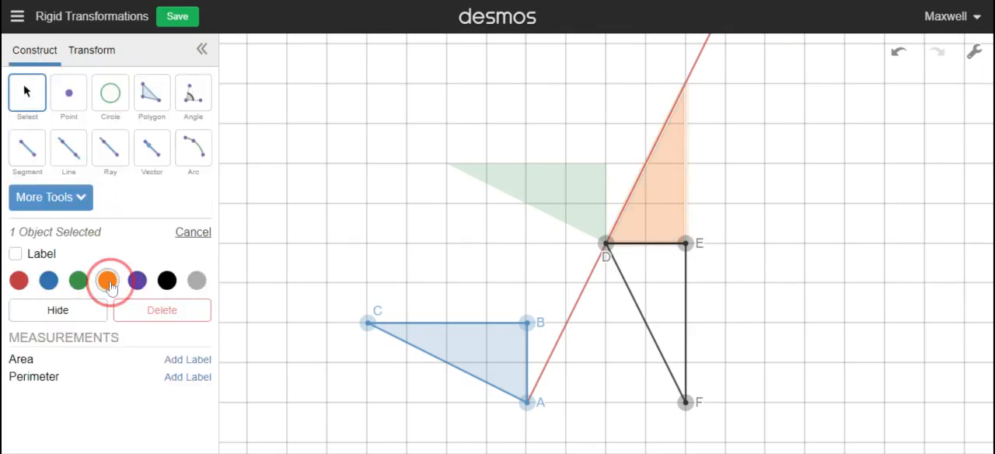
pyautogui.click(319, 109)
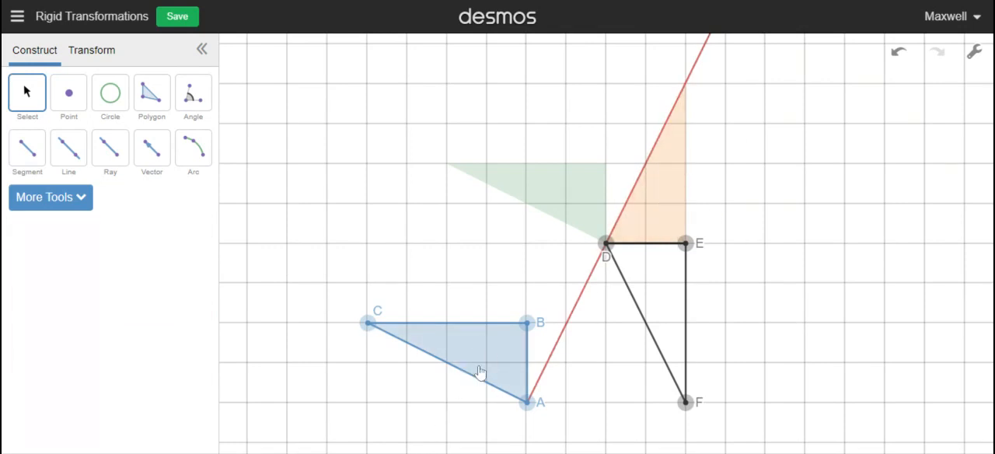
# Define a reflection across segment DE and apply it to the orange triangle
pyautogui.click(571, 185)
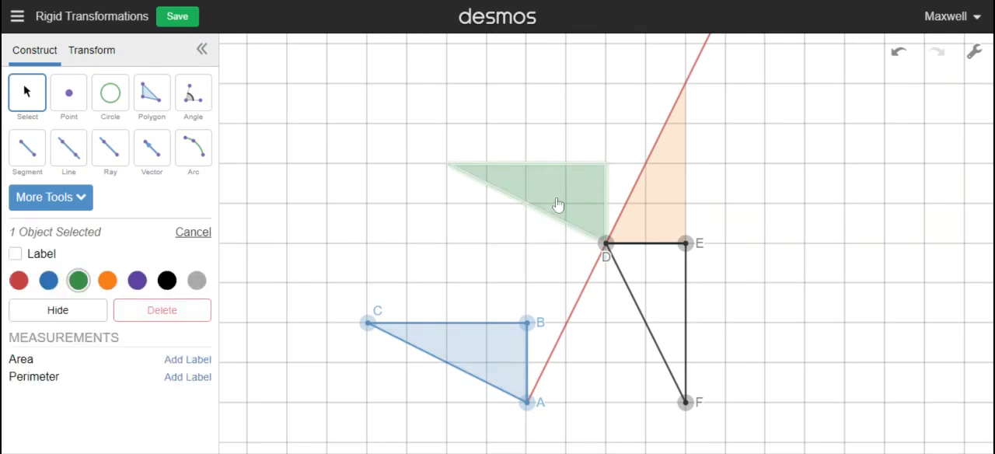
pyautogui.click(666, 200)
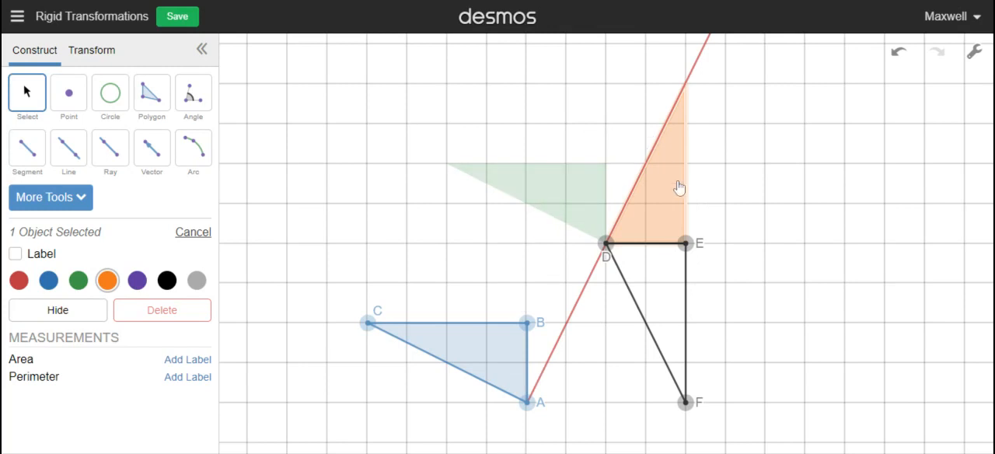
pyautogui.click(90, 52)
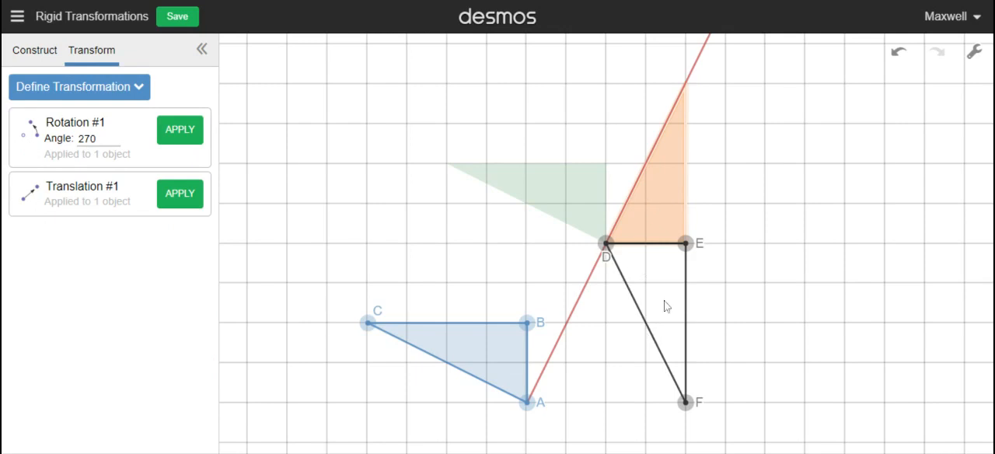
pyautogui.click(64, 89)
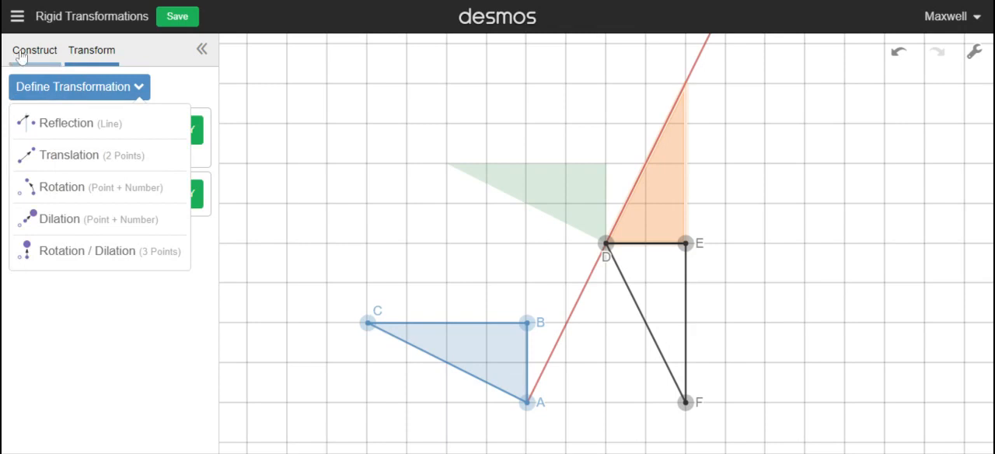
pyautogui.click(70, 123)
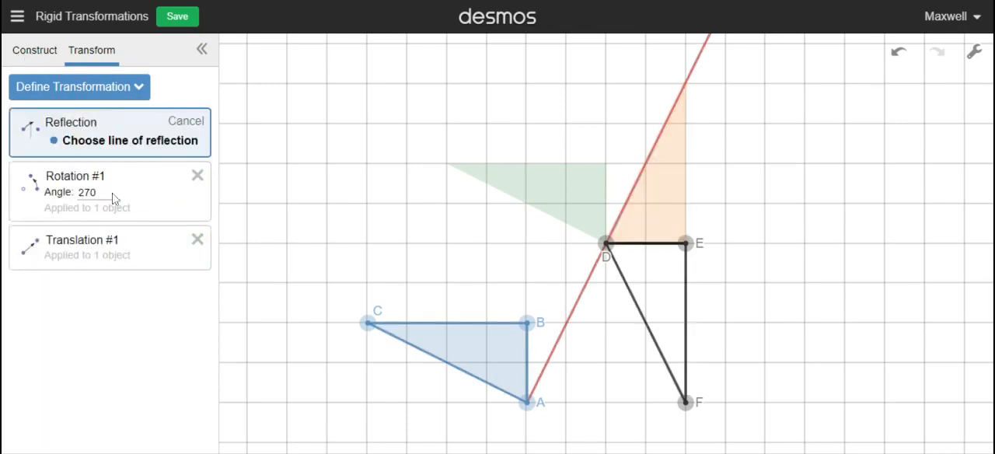
pyautogui.click(654, 244)
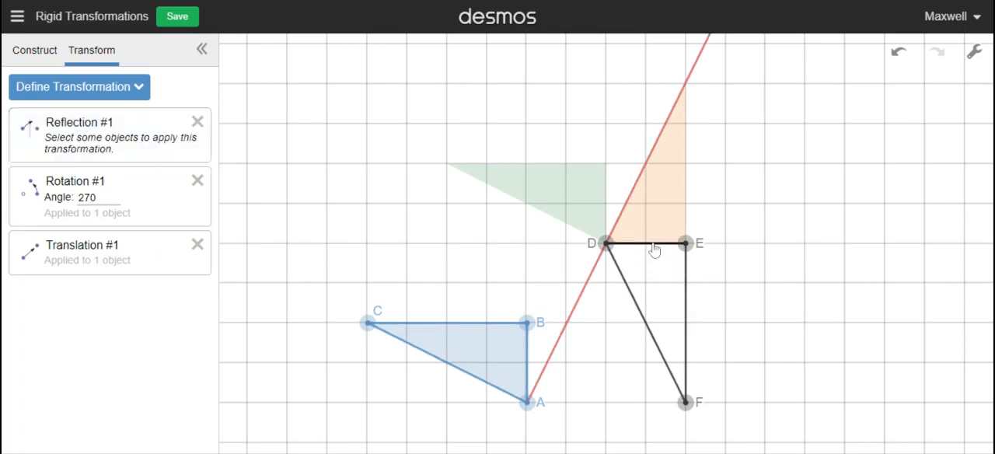
pyautogui.click(661, 190)
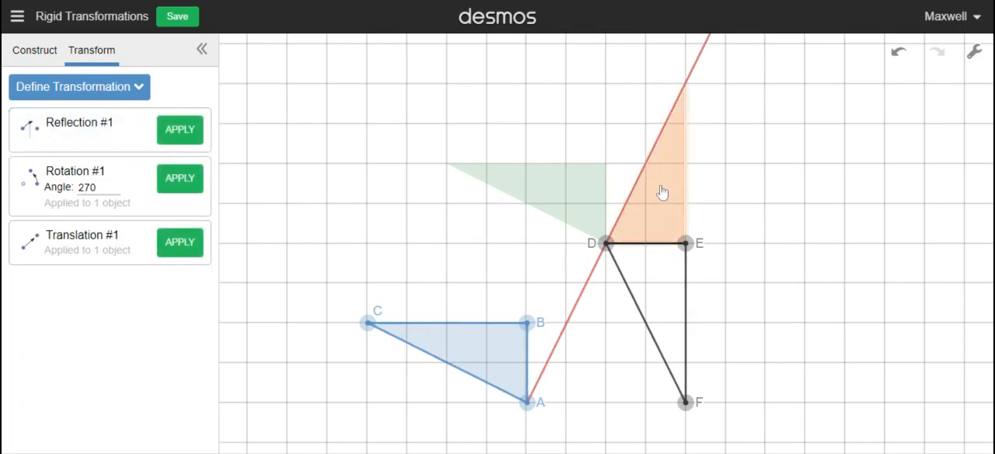
pyautogui.click(178, 129)
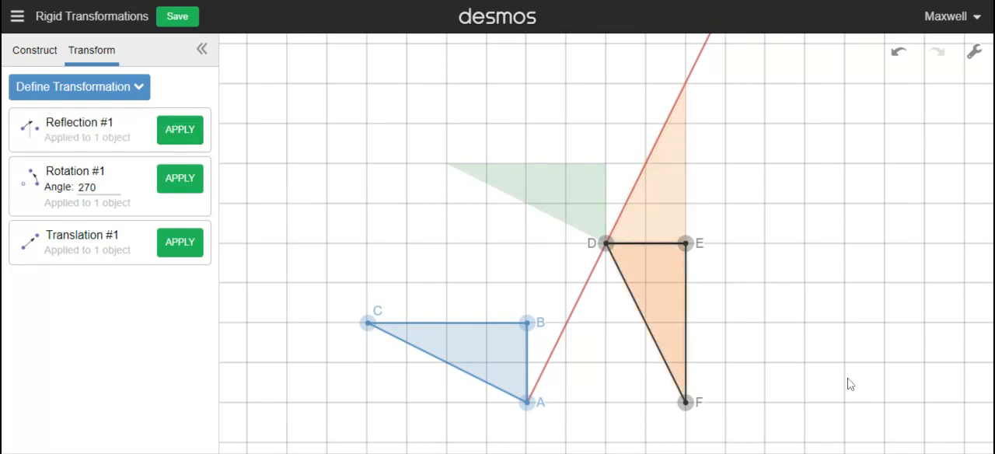
# Recolour the reflected triangle inside DEF grey
pyautogui.click(57, 49)
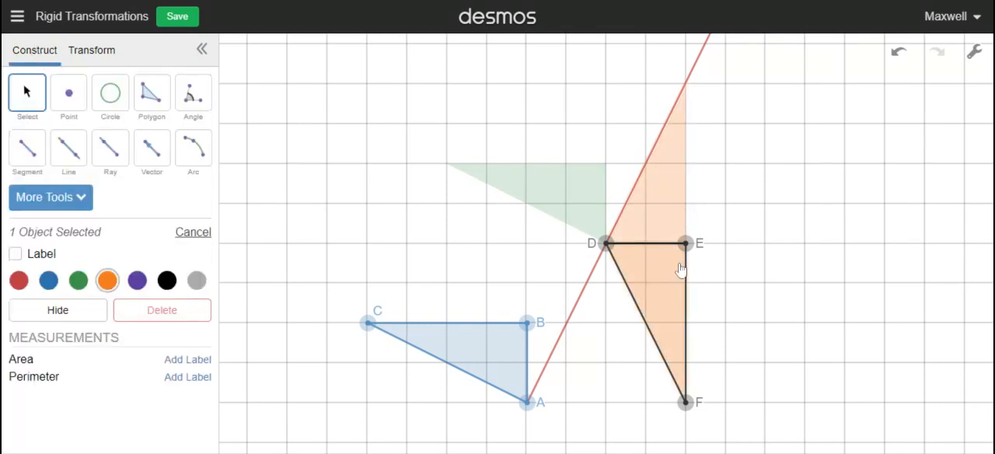
pyautogui.click(675, 293)
pyautogui.click(196, 280)
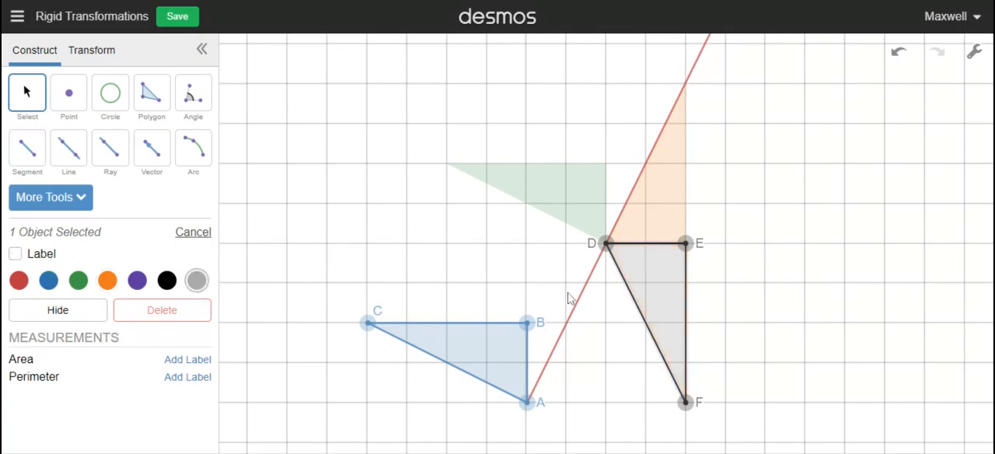